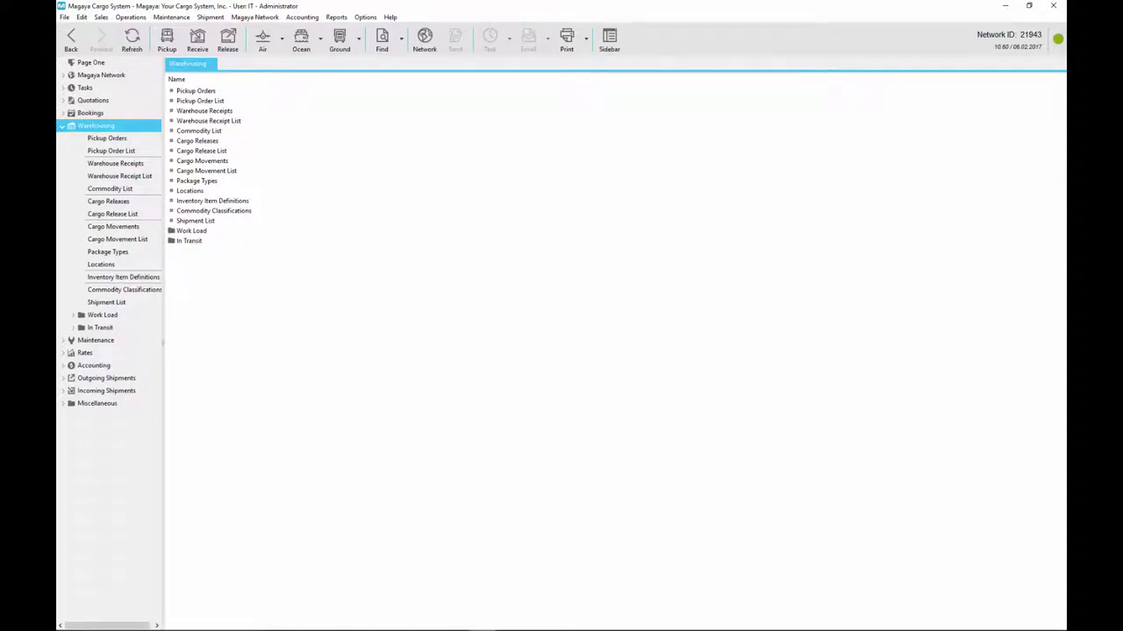
- Open the Pickup Orders list and cancel a new pickup order
double_click(196, 90)
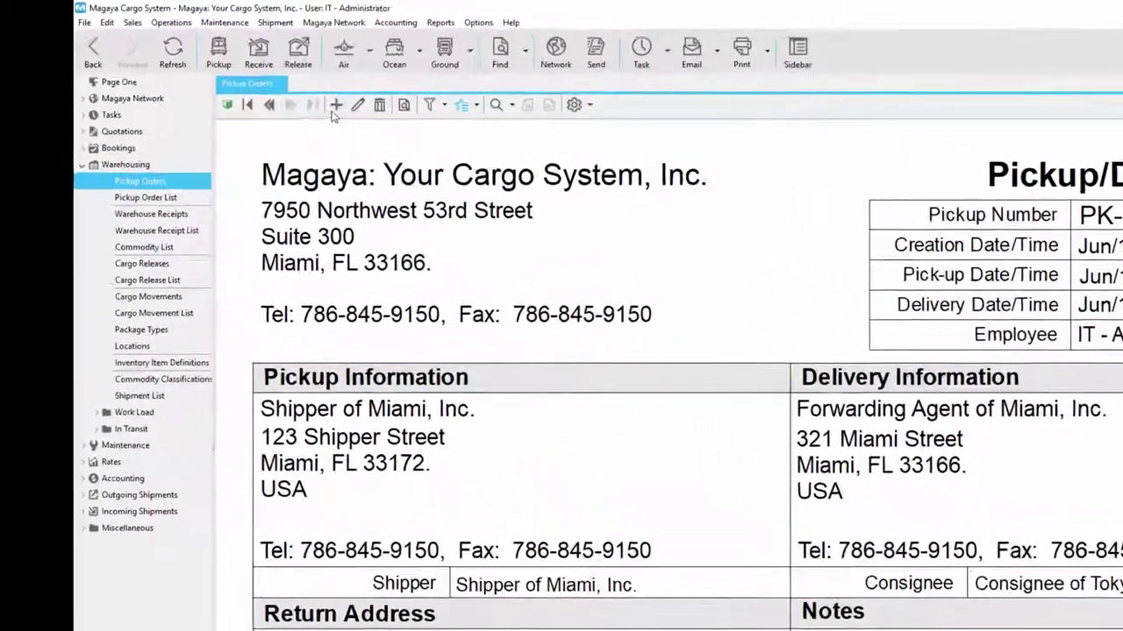
left_click(335, 108)
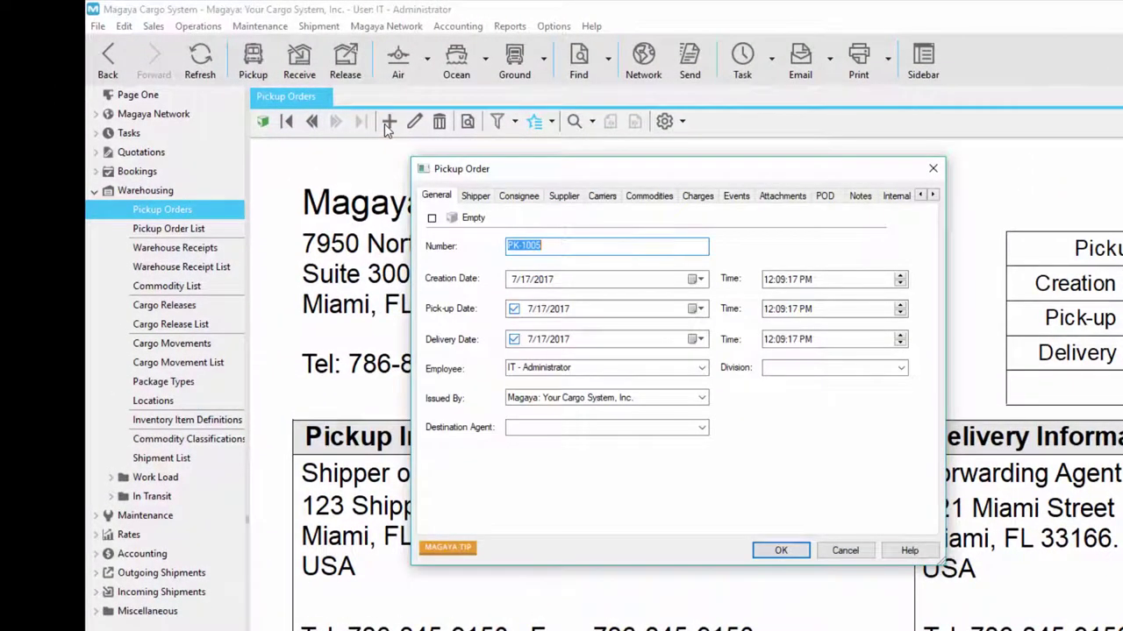
key("Escape")
- Open Quotations > Quotations and show the quotation's actions dropdown
left_click(155, 155)
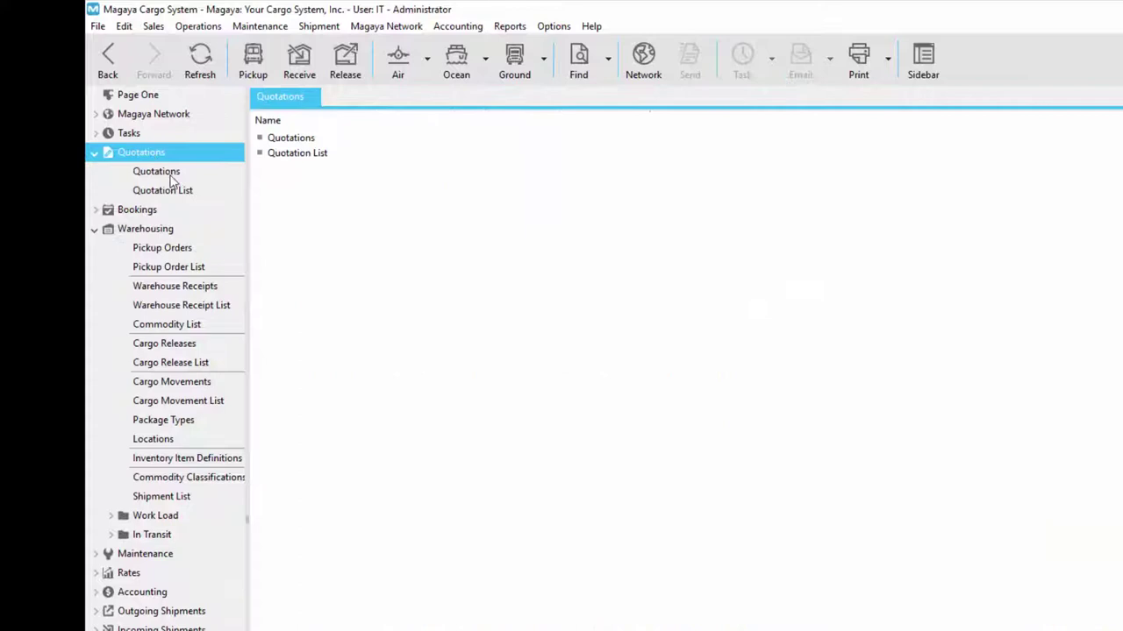
left_click(173, 180)
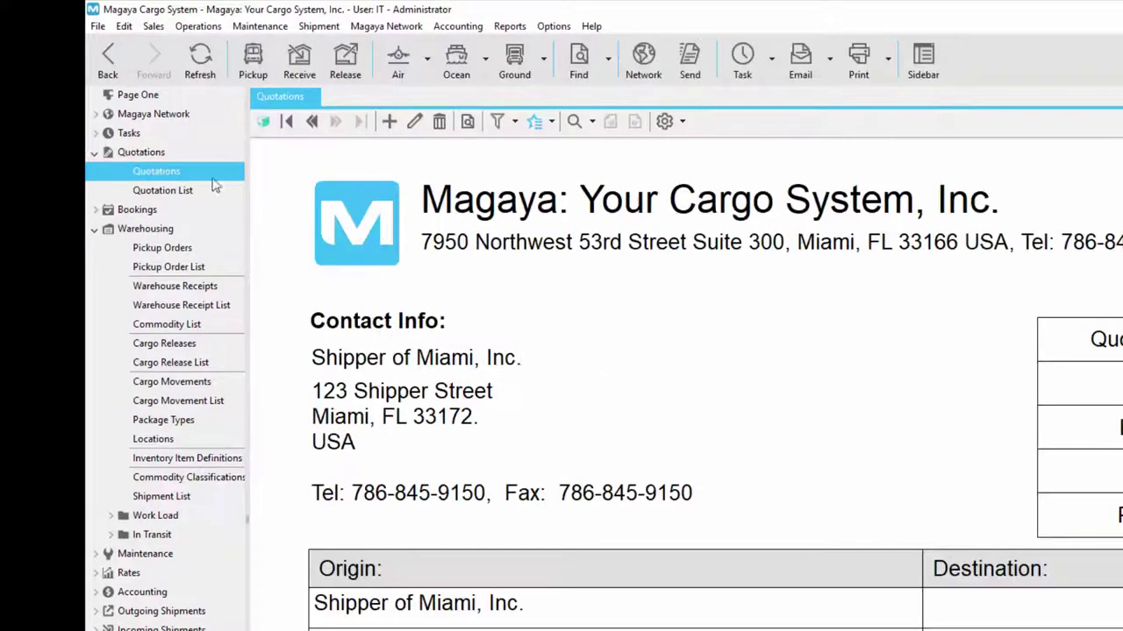
left_click(552, 123)
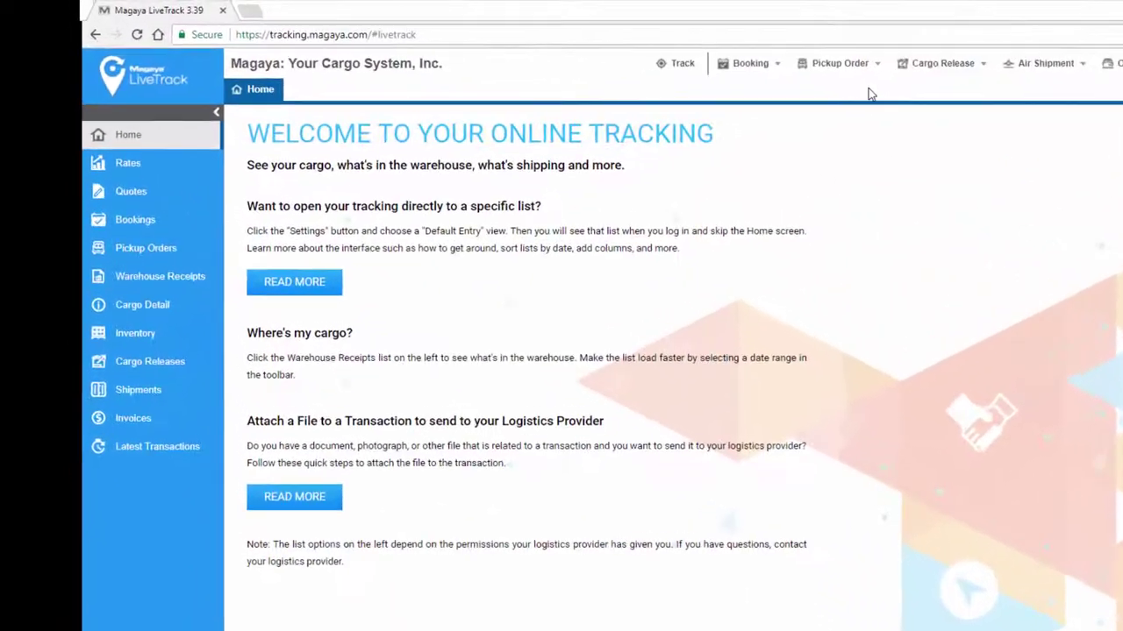
- In LiveTrack, choose Pickup Order > Add to start a new online pickup order
left_click(946, 79)
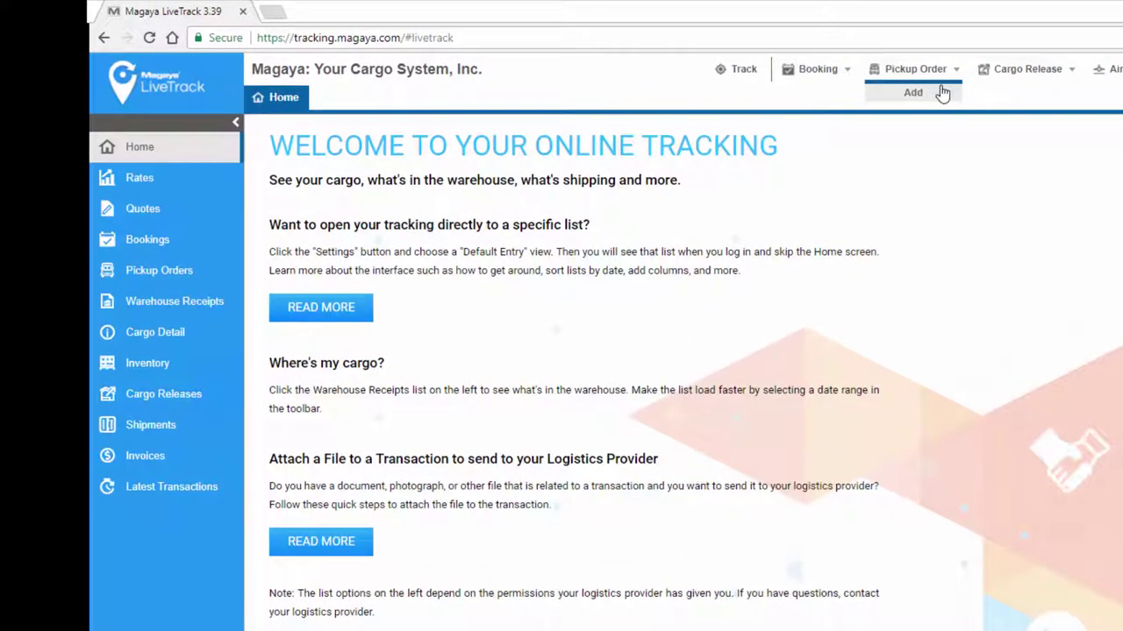
left_click(940, 92)
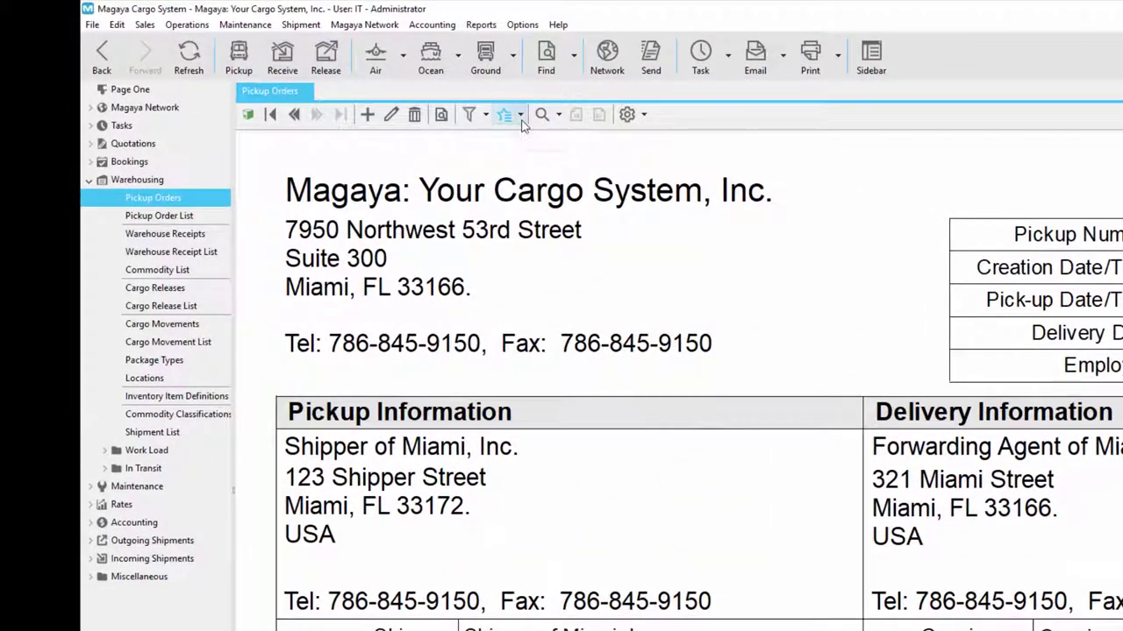
- Display the pickup order with the Pickup Order - No Charges template
left_click(521, 120)
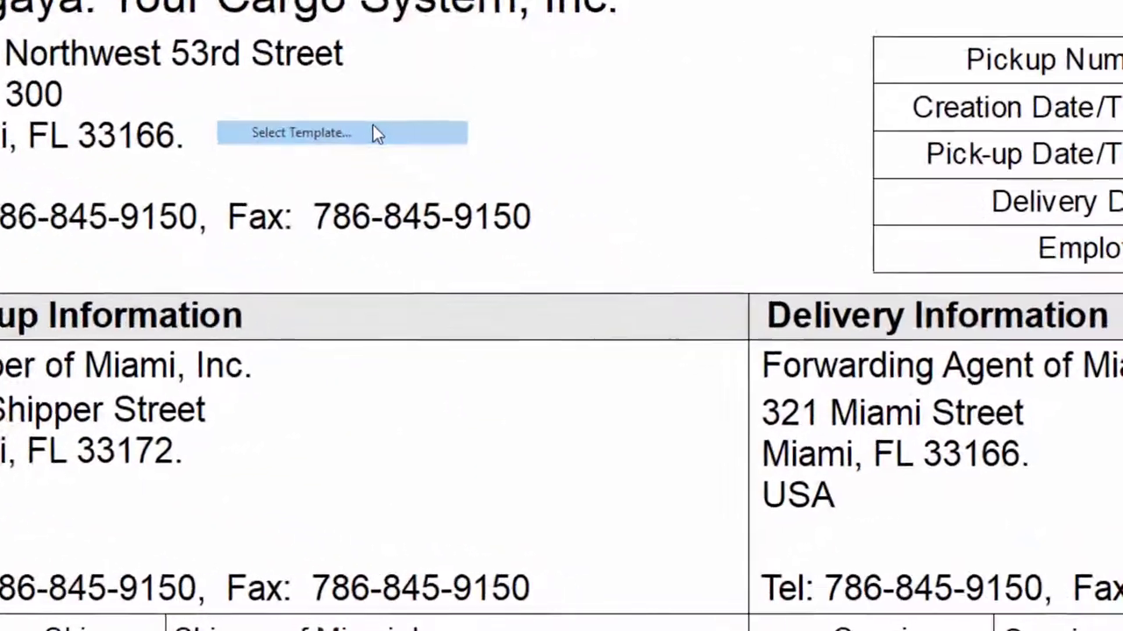
left_click(375, 132)
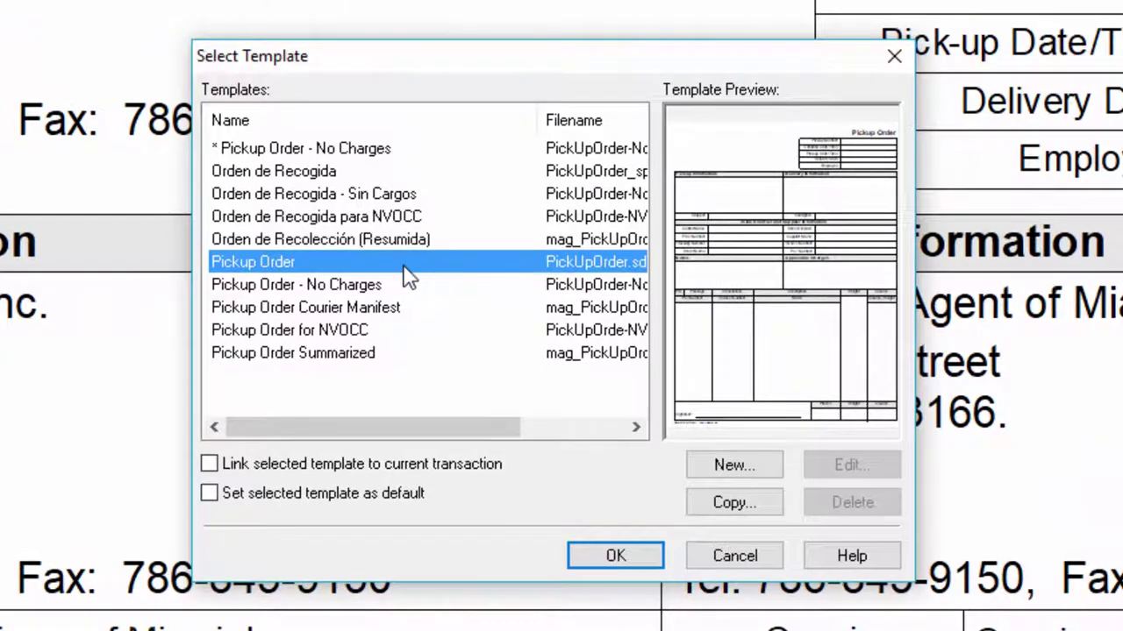
left_click(408, 286)
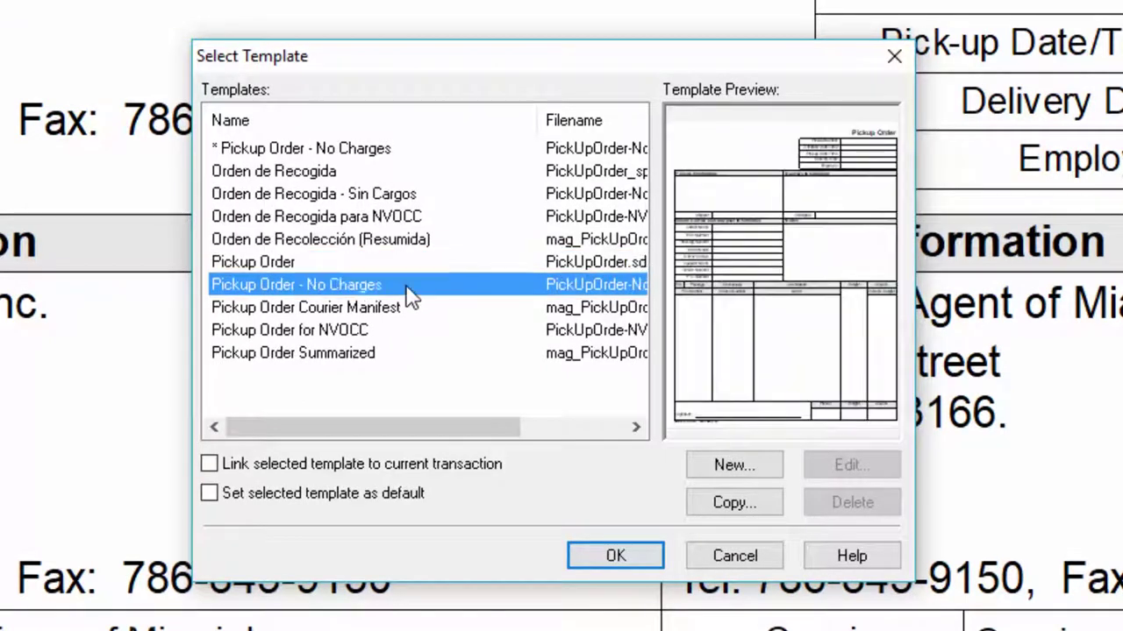
left_click(430, 330)
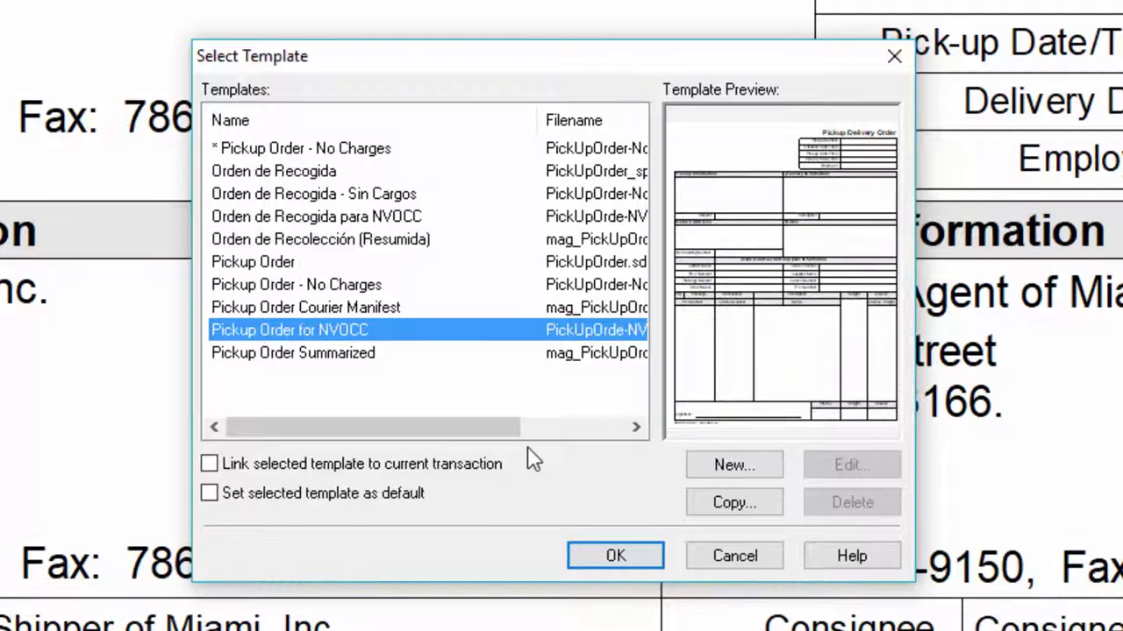
left_click(463, 285)
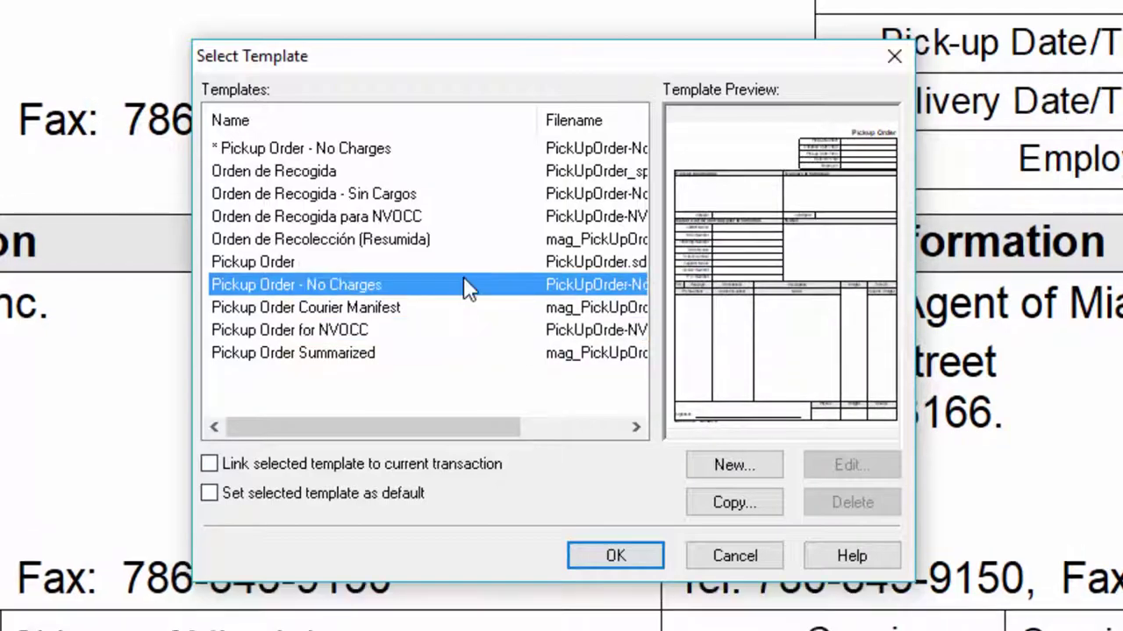
left_click(626, 554)
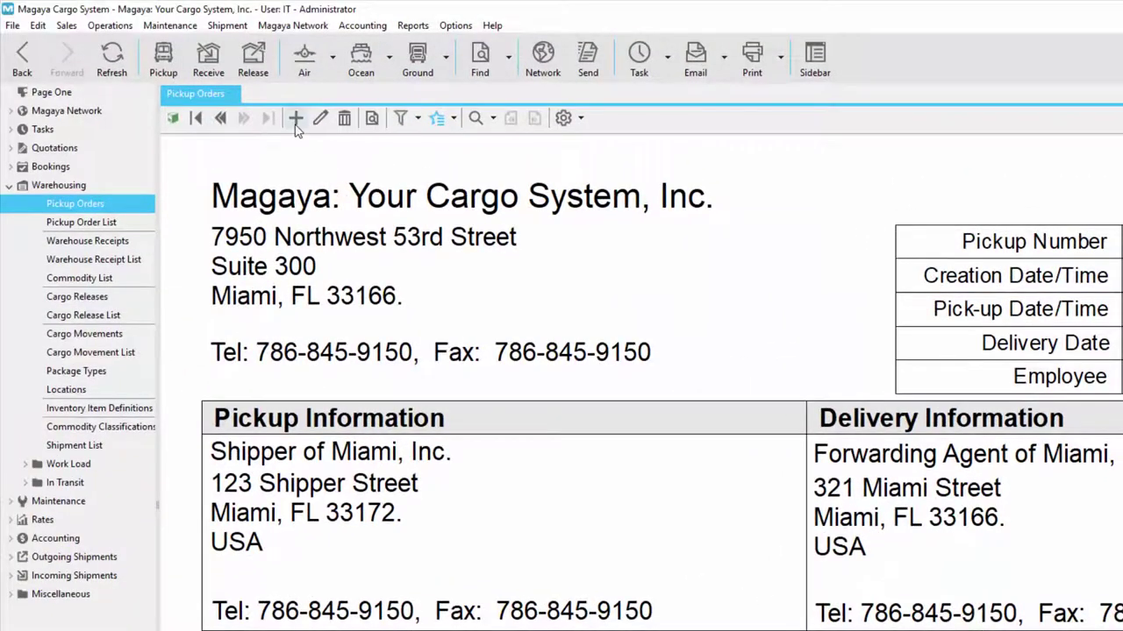
- Create new pickup order PK-1005 and enlarge its window
left_click(296, 122)
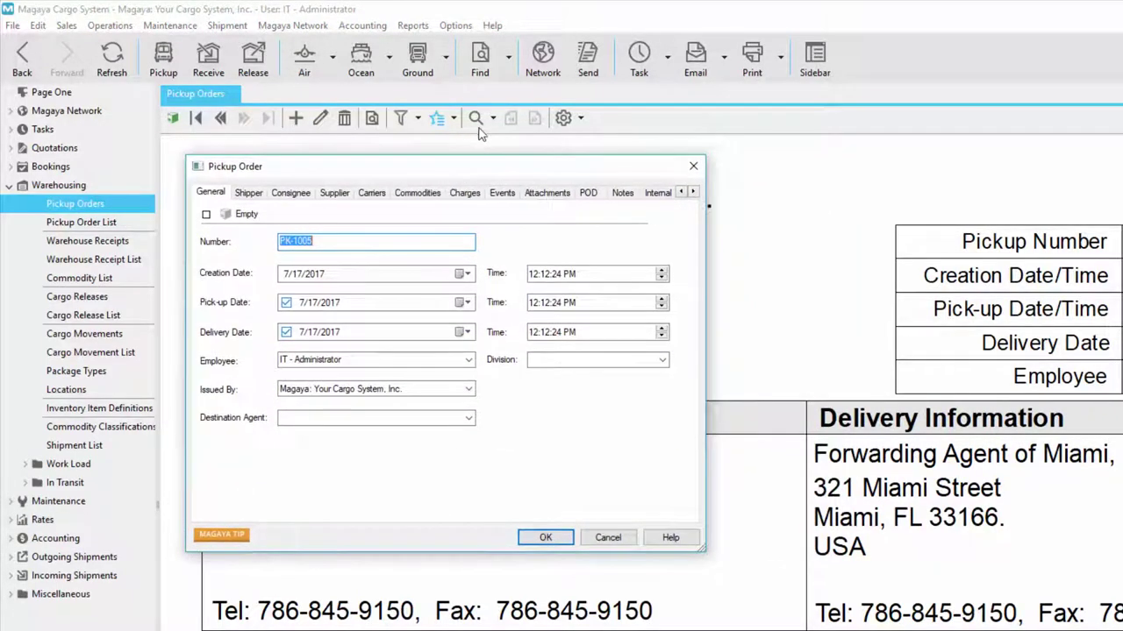
left_click_drag(704, 549, 785, 597)
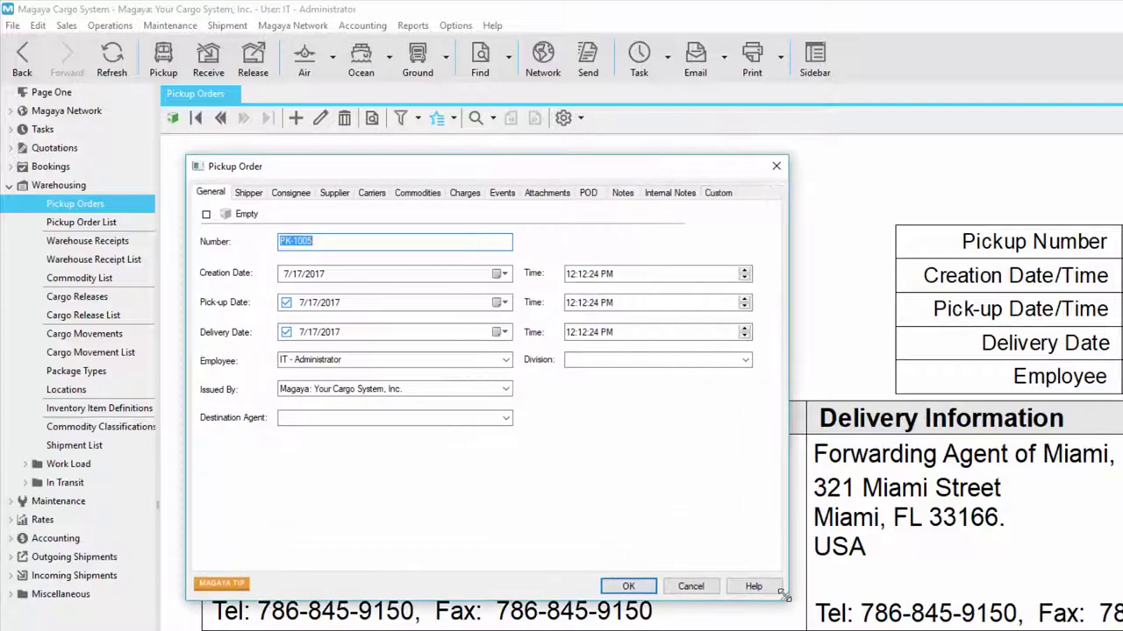
left_click(318, 240)
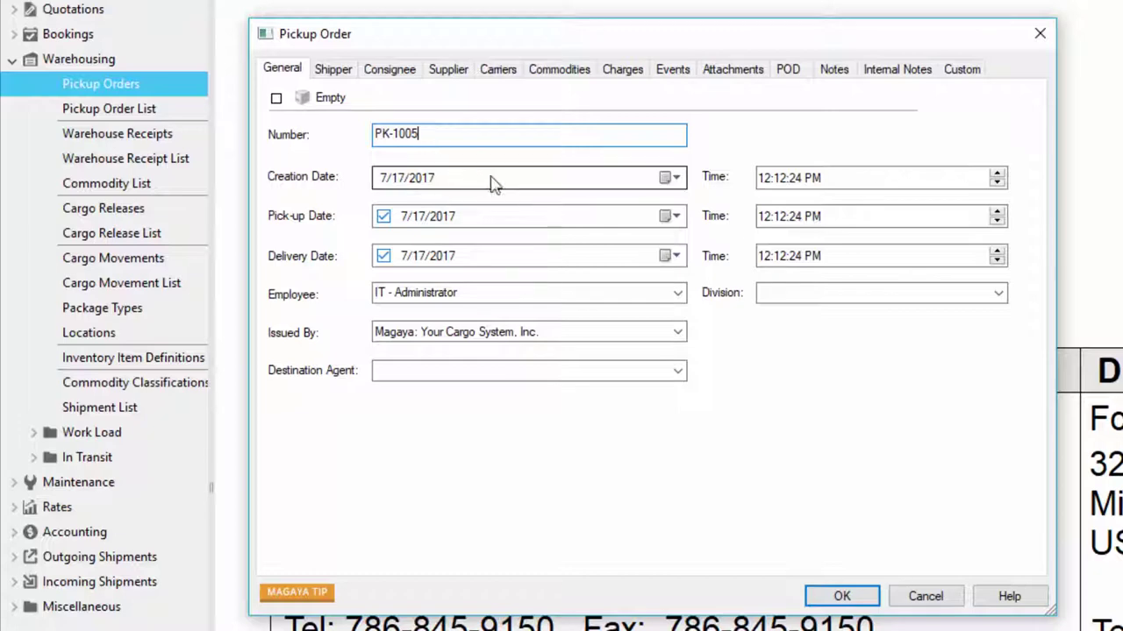
- Keep the 7/17/2017 creation date, no division and the default issuer
left_click(672, 178)
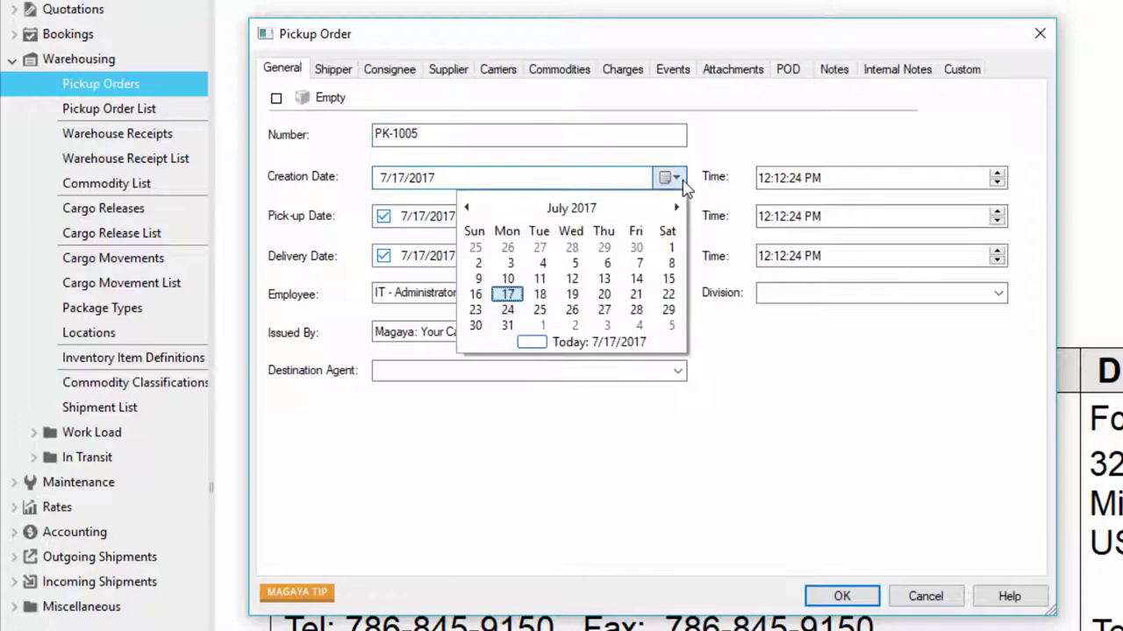
left_click(682, 178)
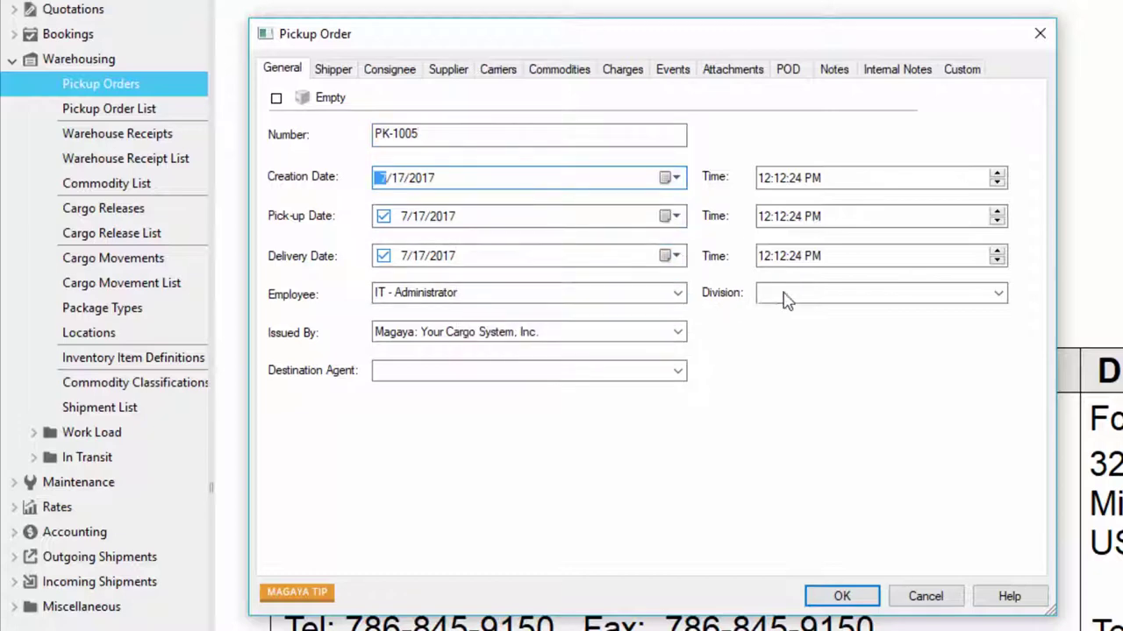
left_click(832, 297)
left_click(829, 299)
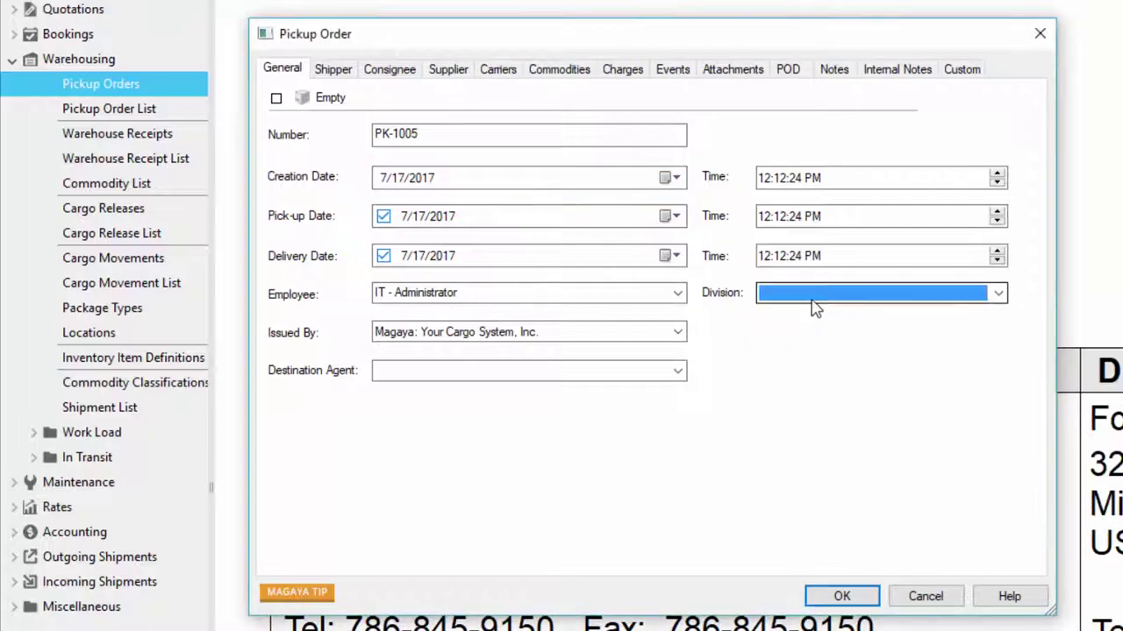
left_click(677, 332)
left_click(677, 333)
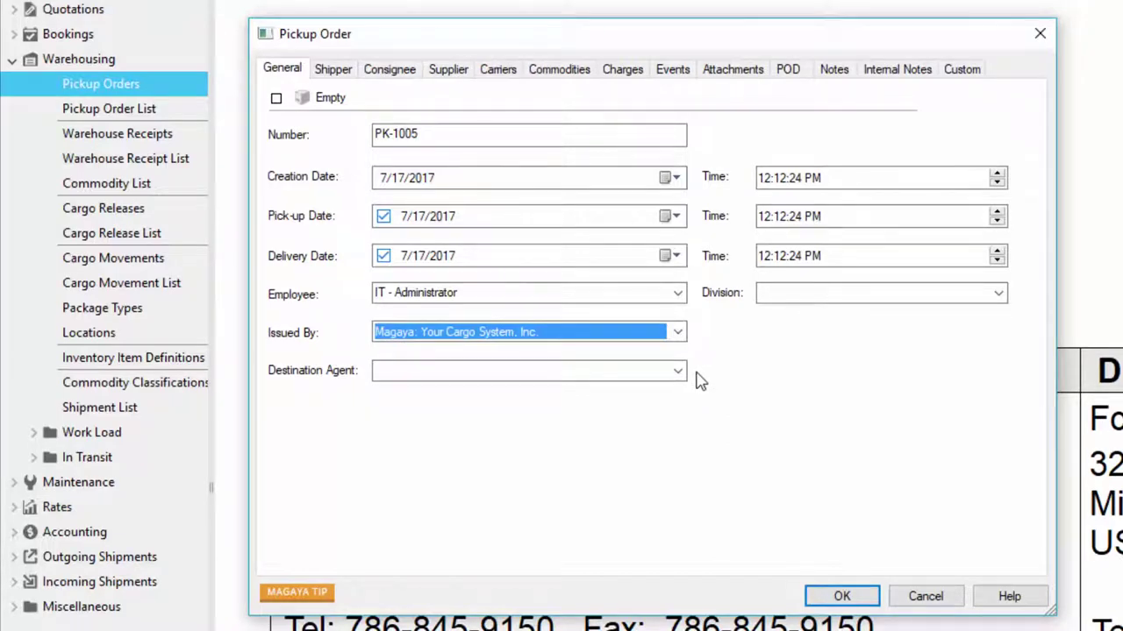
- Set Shipper of Miami, Inc. as the order's shipper
left_click(335, 70)
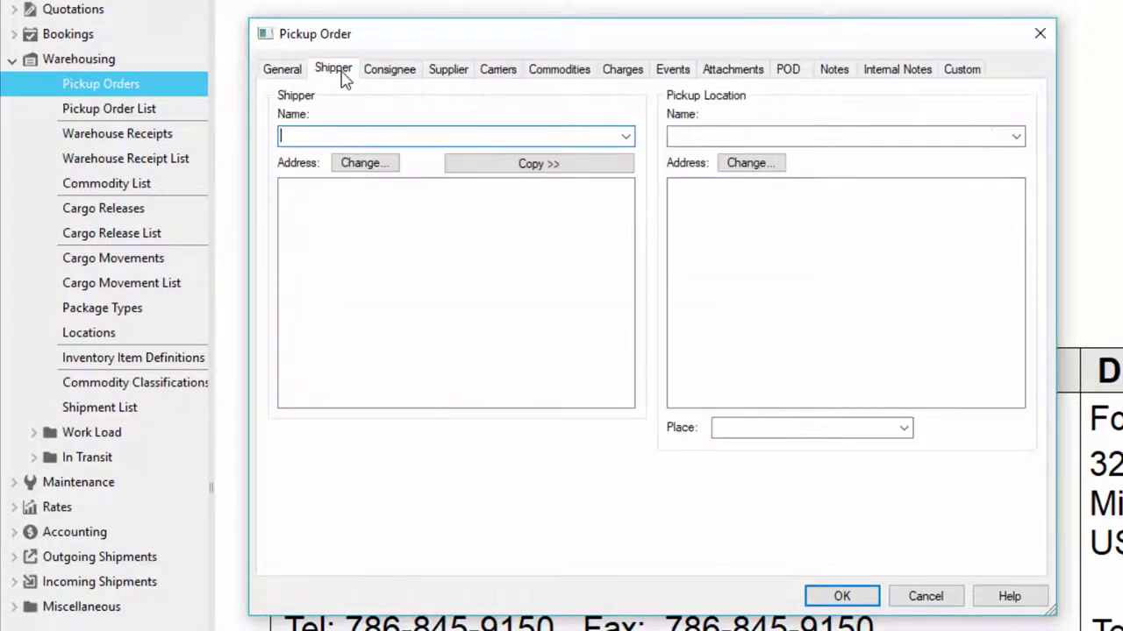
left_click(626, 137)
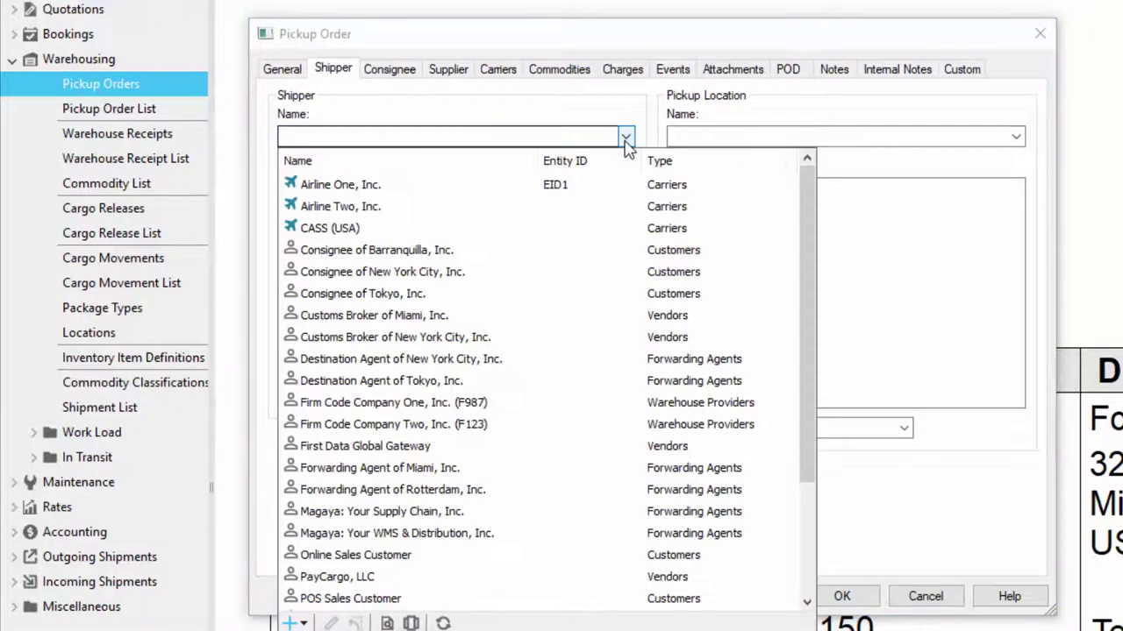
scroll(491, 561, "down", 3)
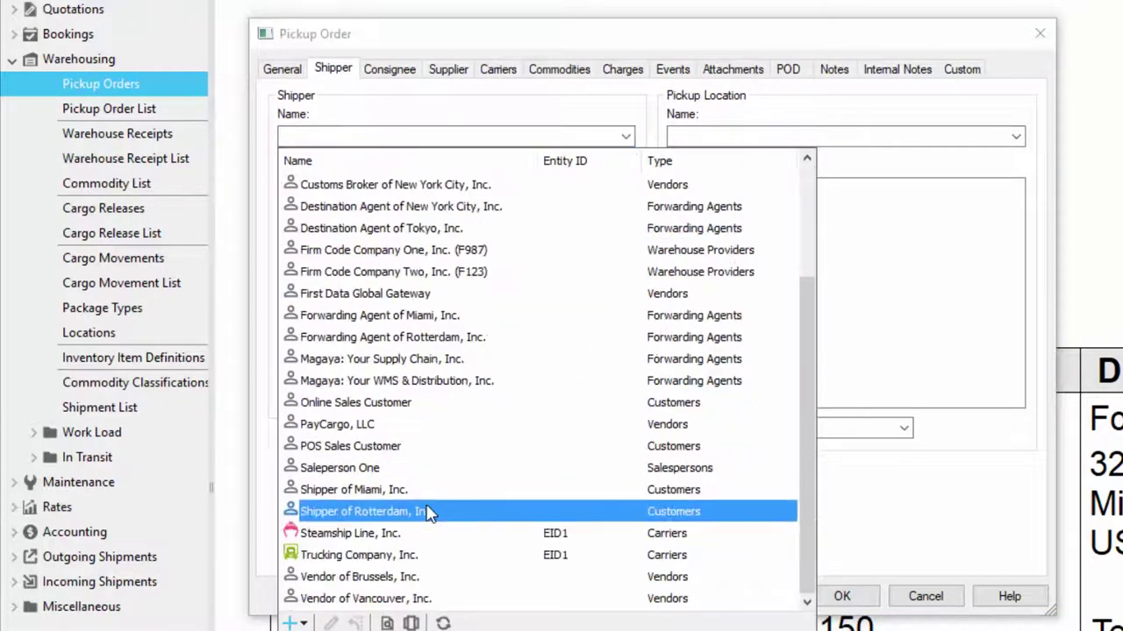
left_click(403, 489)
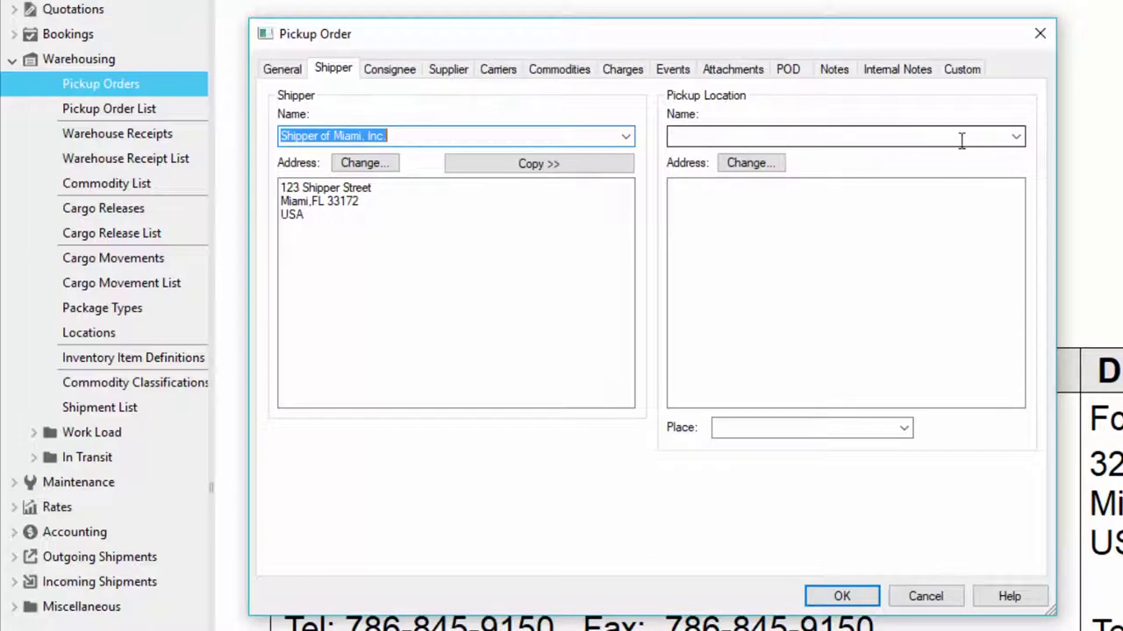
- Copy the shipper into the pickup location and check its address
left_click(1015, 140)
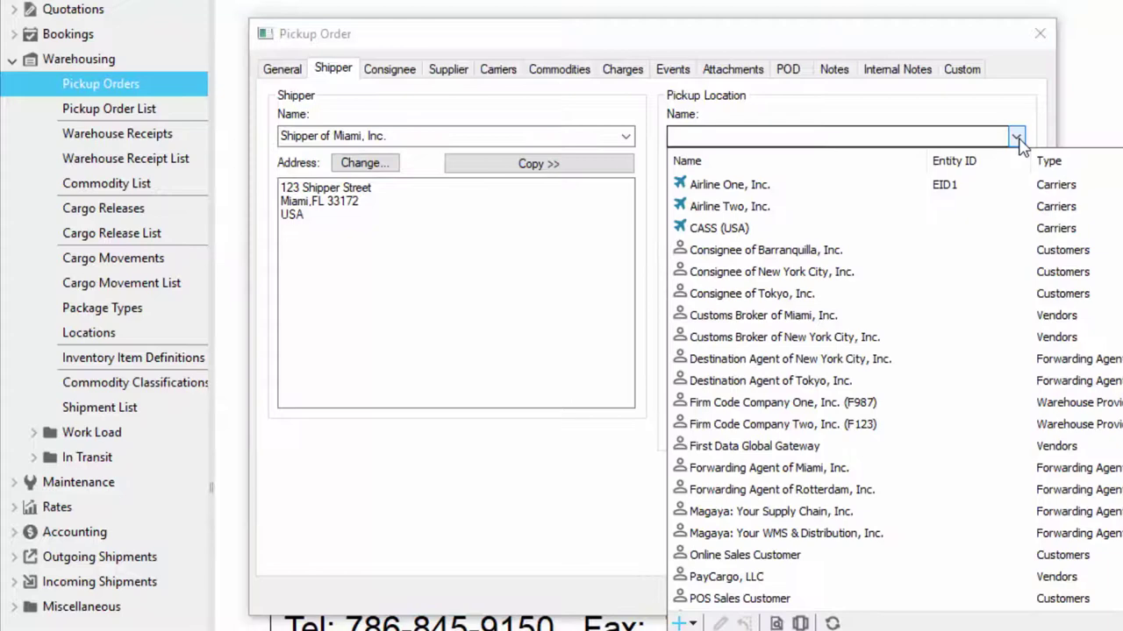
left_click(1017, 143)
left_click(608, 165)
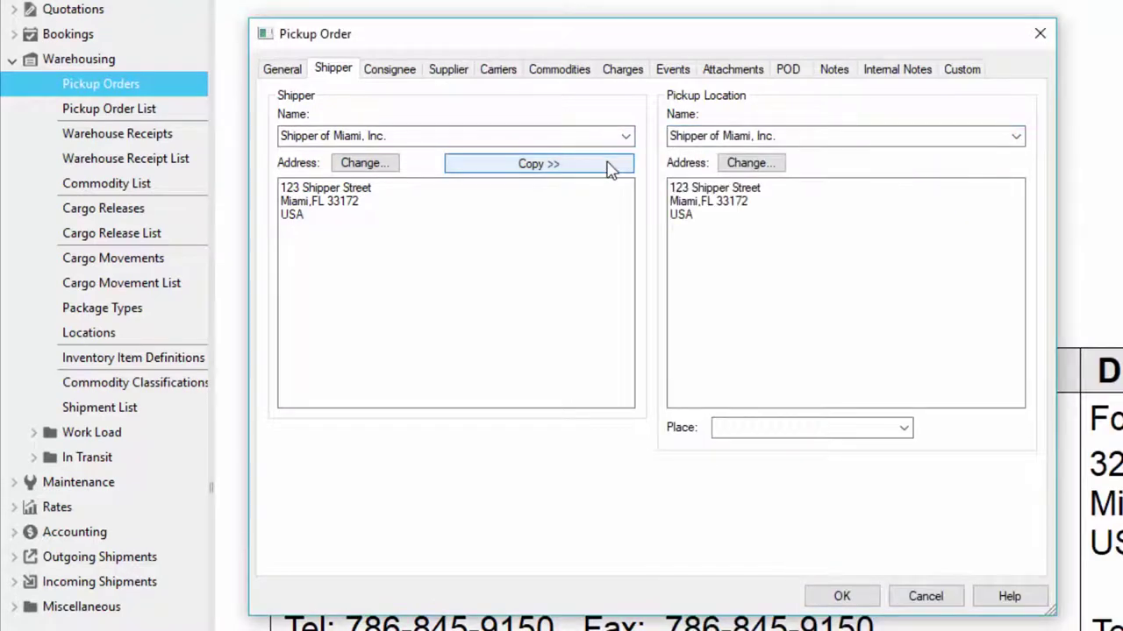
left_click(756, 167)
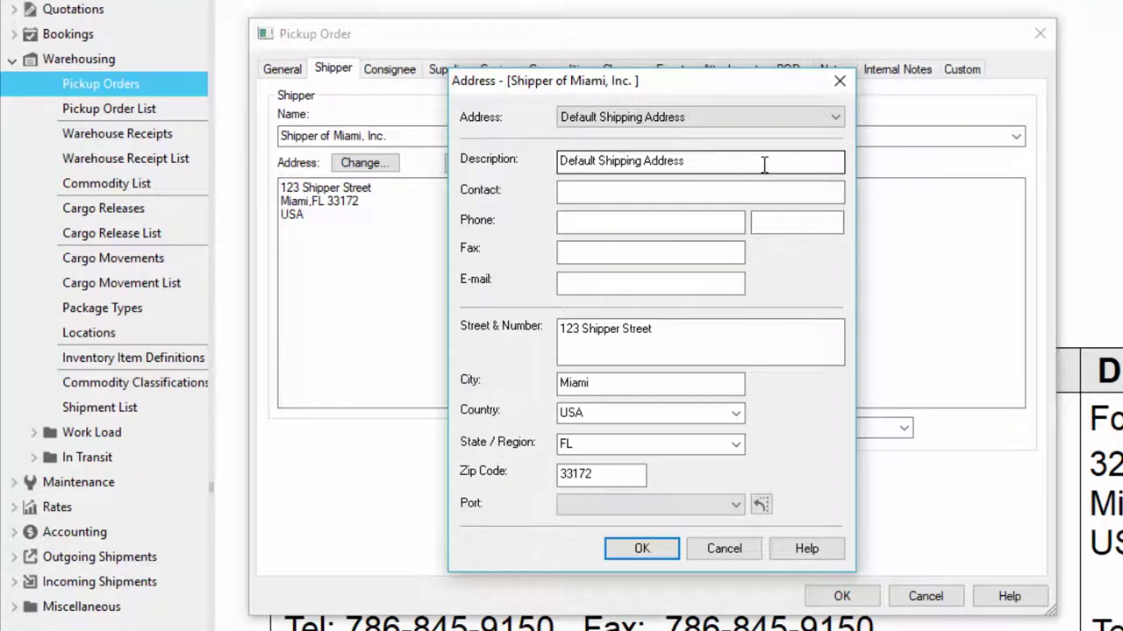
key("Return")
left_click(903, 428)
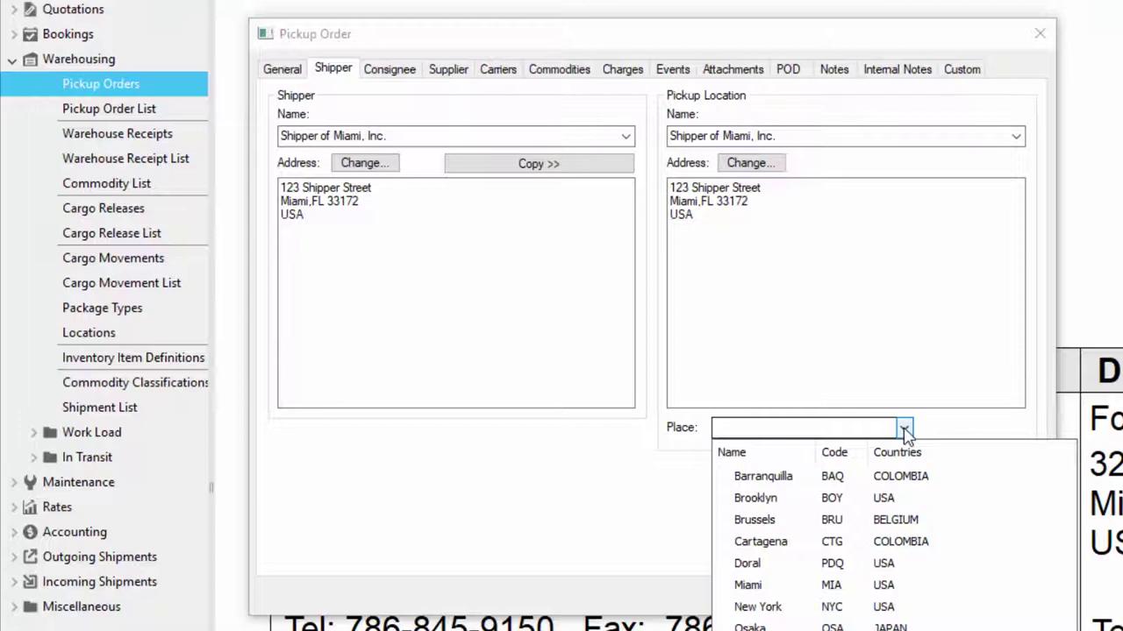
- Set Consignee of Barranquilla, Inc. as the consignee
left_click(408, 83)
left_click(554, 136)
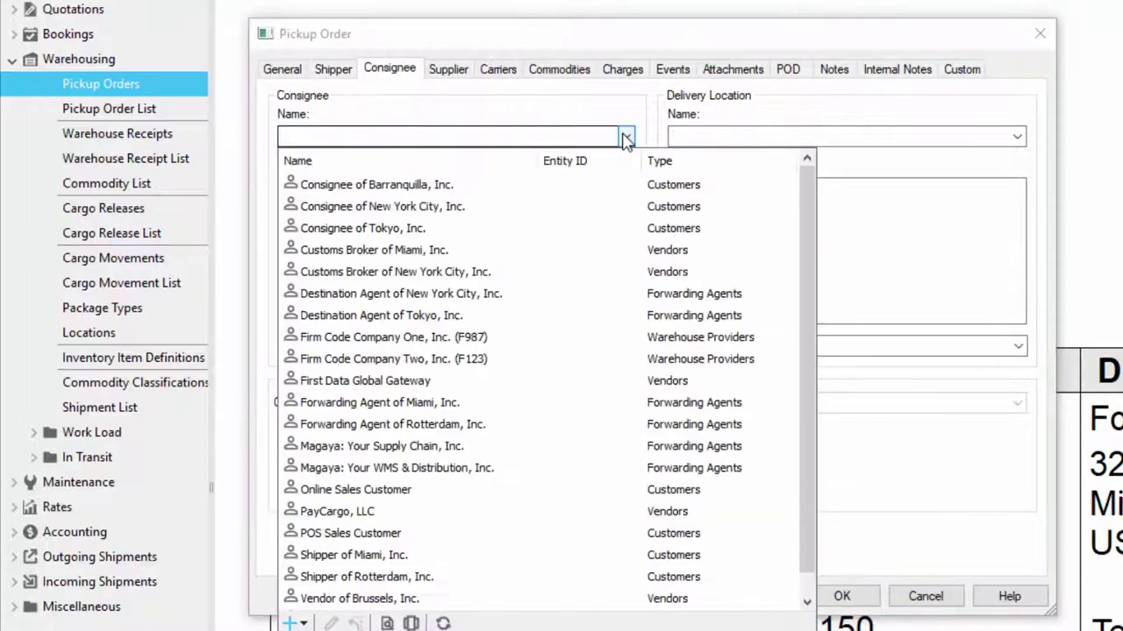
left_click(564, 193)
left_click(626, 138)
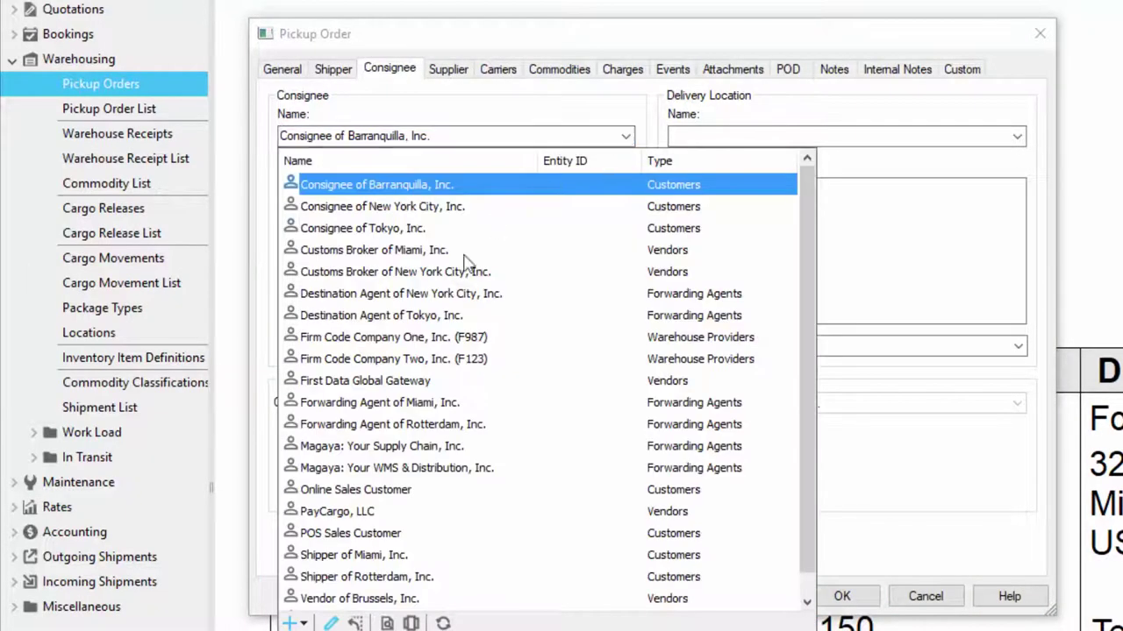
left_click(304, 624)
key("Escape")
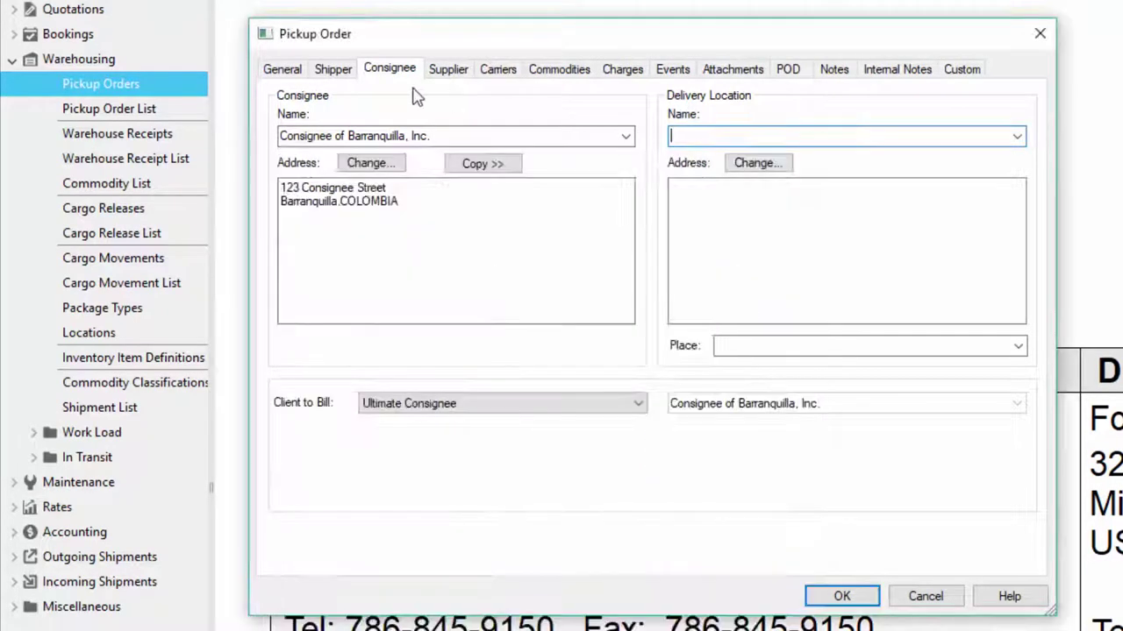
- Set Magaya: Your Cargo System, Inc. as the delivery location, leaving the place empty
left_click(1016, 137)
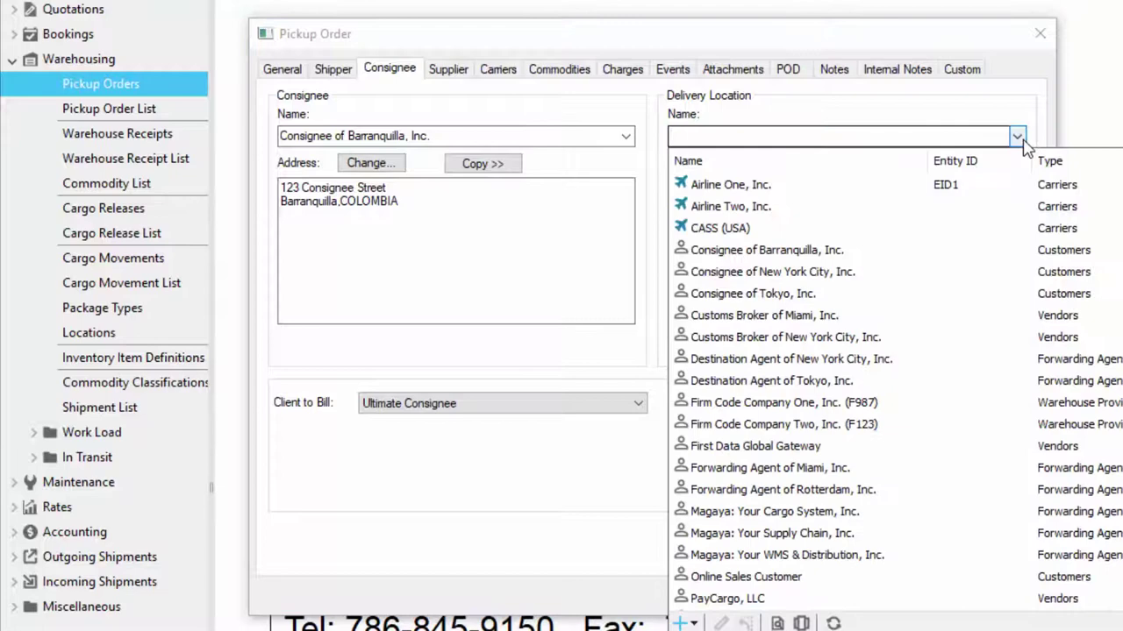
left_click(853, 514)
left_click(1019, 348)
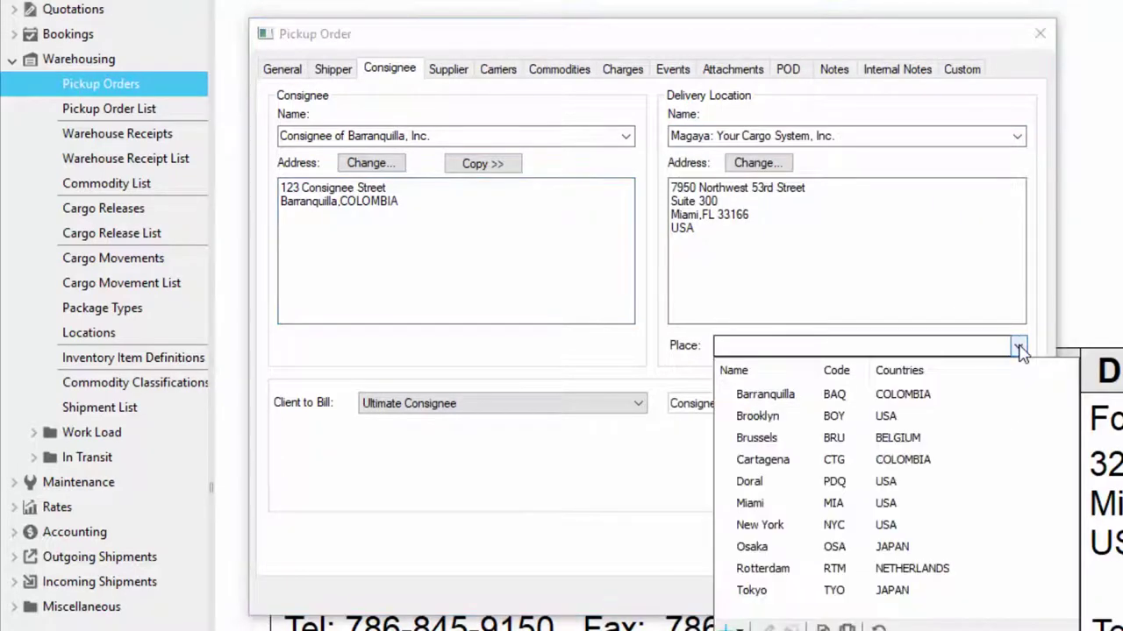
left_click(1020, 349)
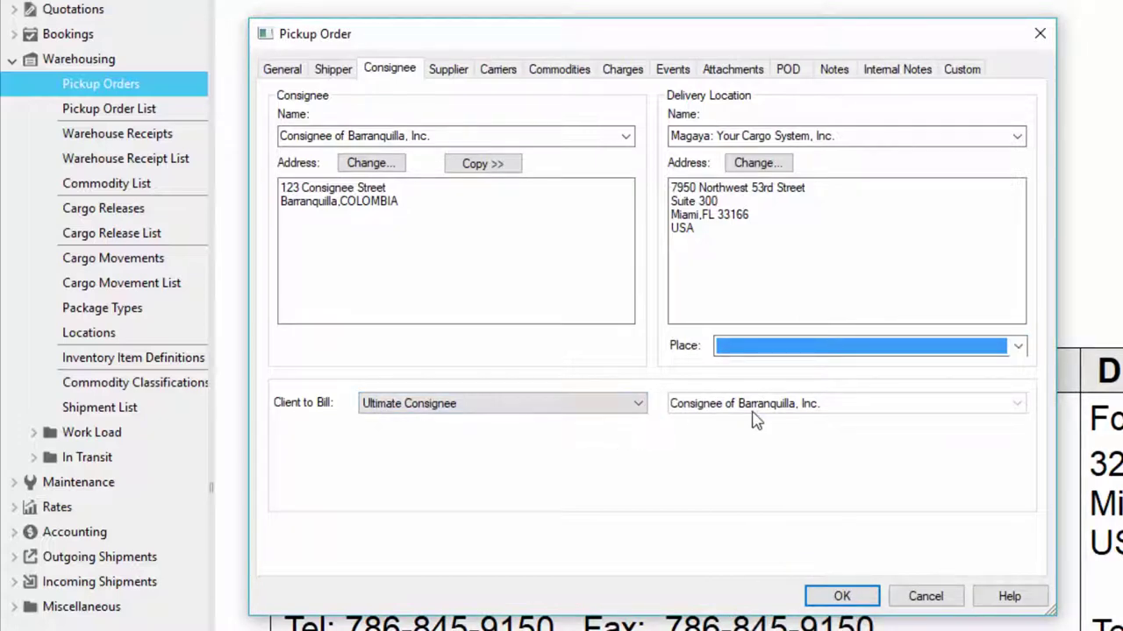
- Change the billing client to Bill to Shipper
left_click(614, 408)
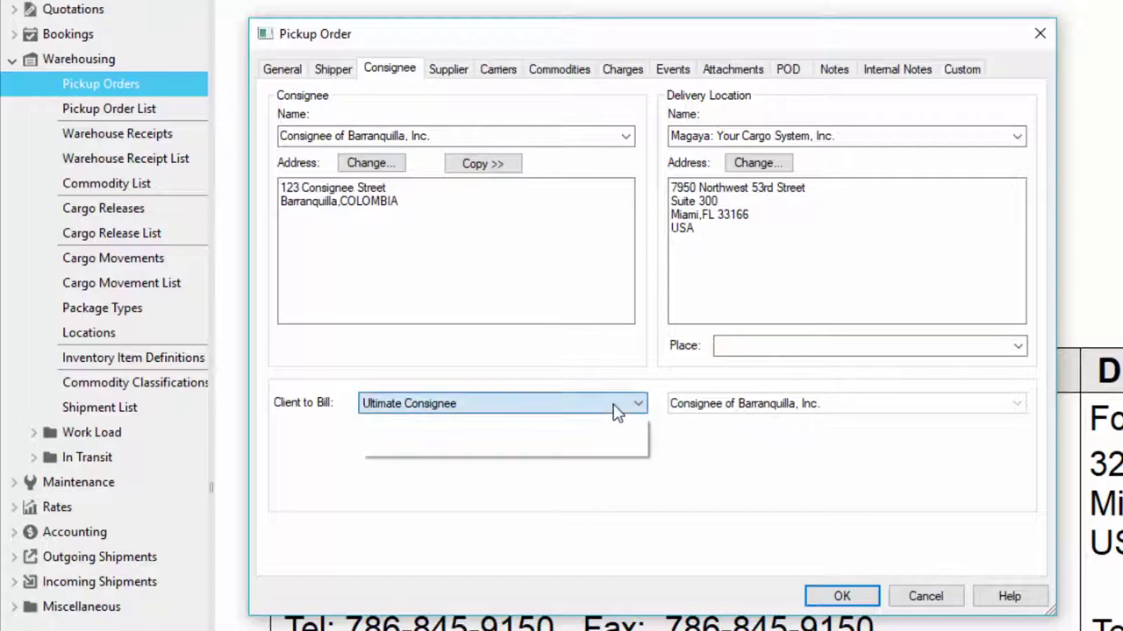
left_click(608, 421)
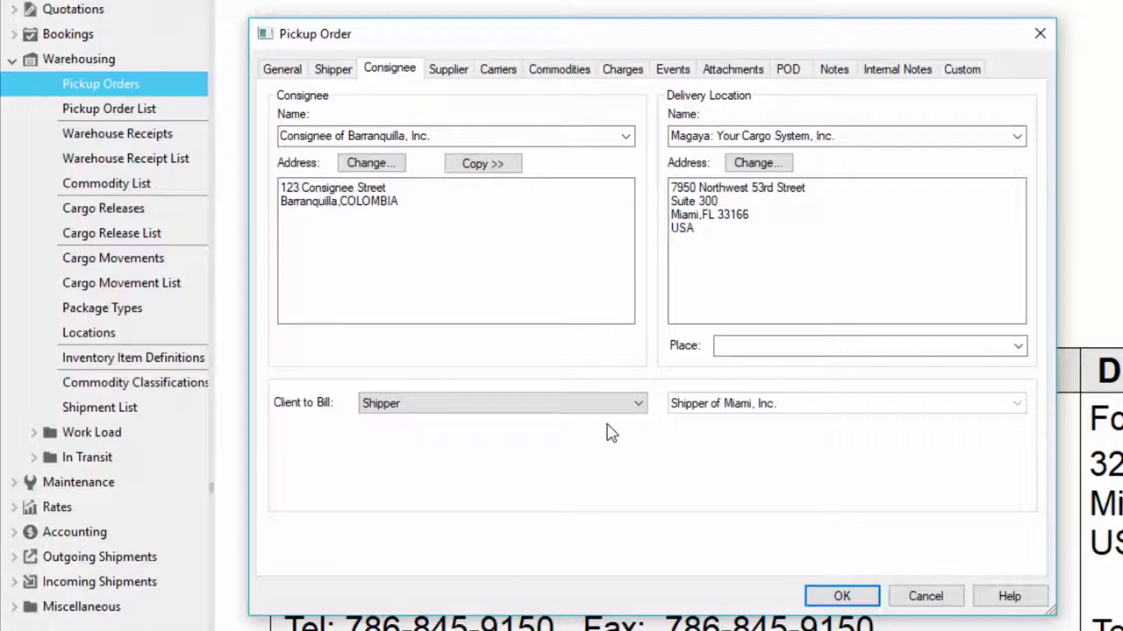
left_click(462, 75)
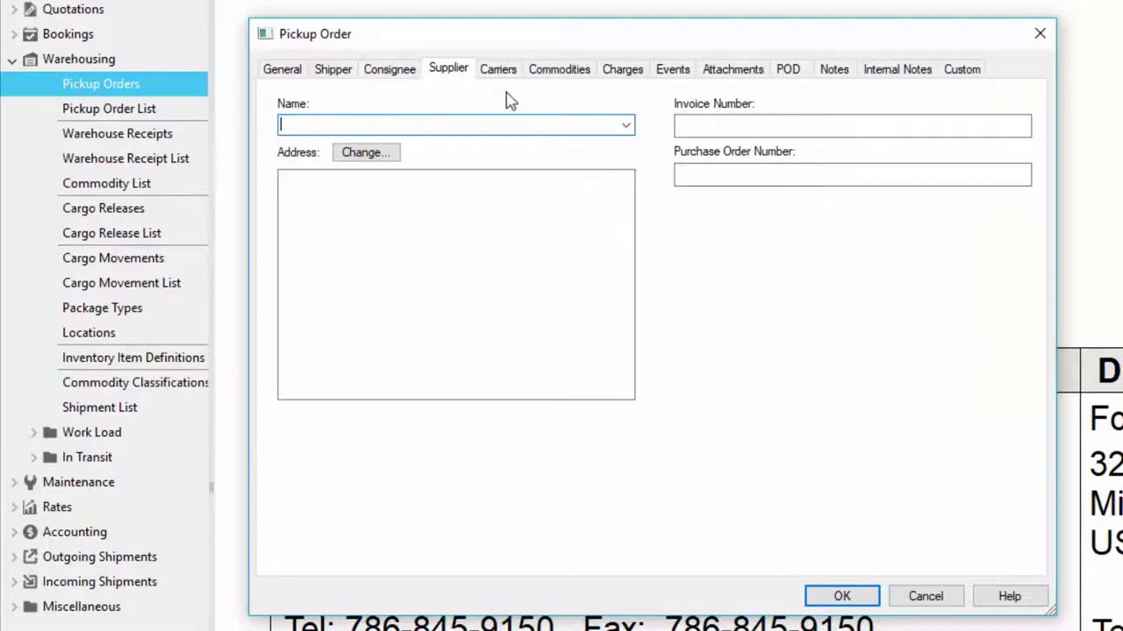
- Choose Vendor of Vancouver, Inc. as supplier, filling in its Vancouver, BC address
left_click(626, 126)
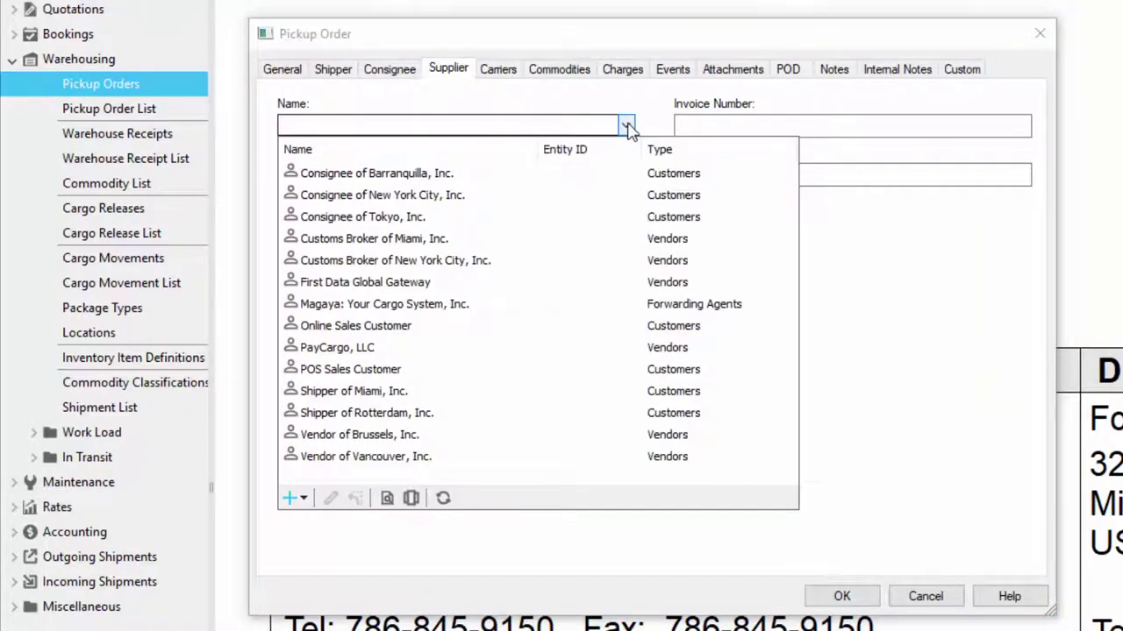
left_click(384, 457)
left_click(784, 124)
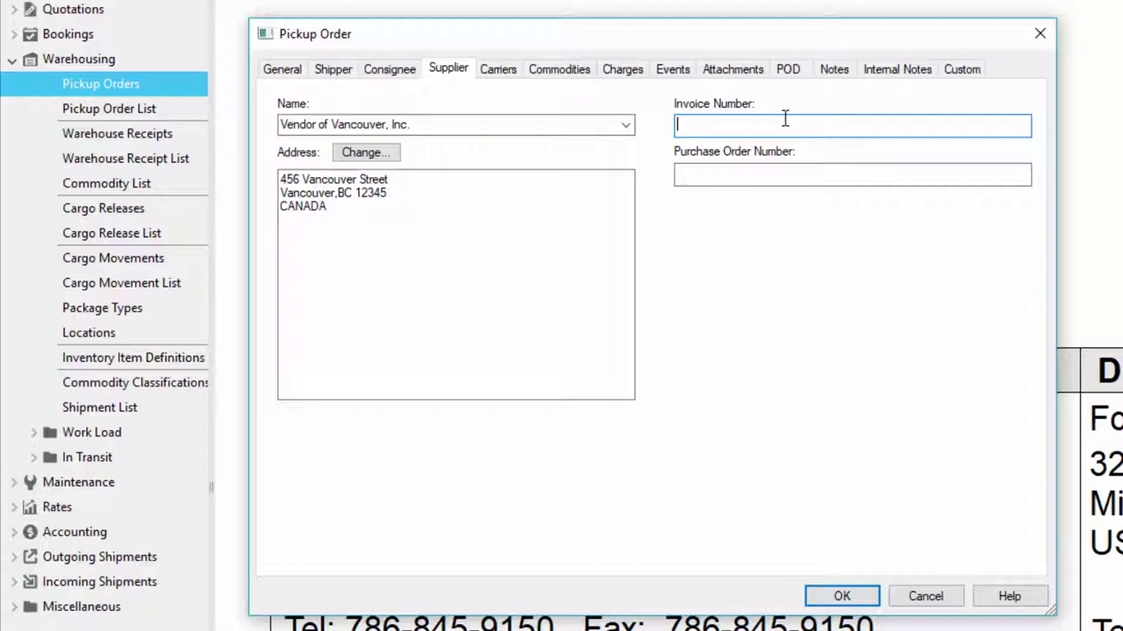
- Choose Trucking Company, Inc. as inland carrier, leaving PRO, driver and tracking fields blank
left_click(508, 74)
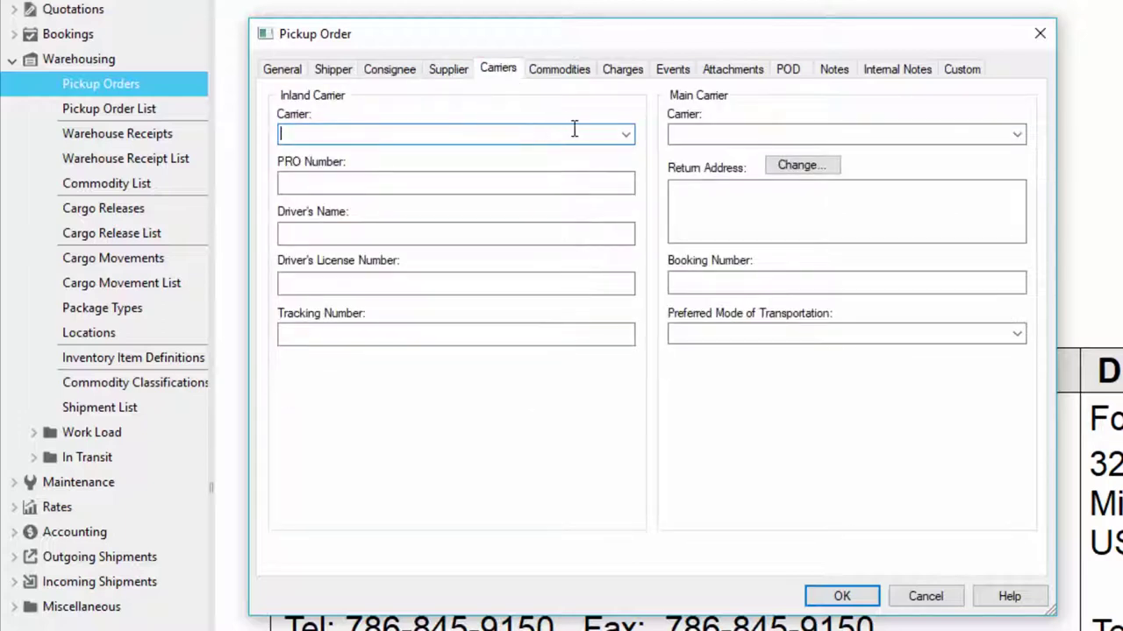
left_click(626, 133)
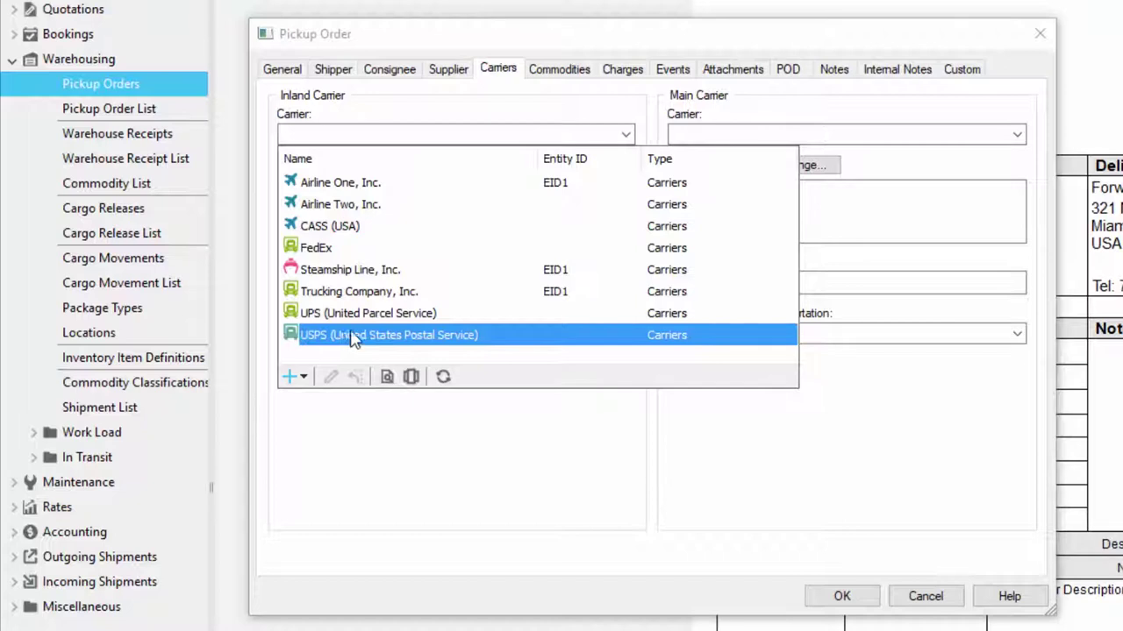
left_click(436, 294)
left_click(354, 180)
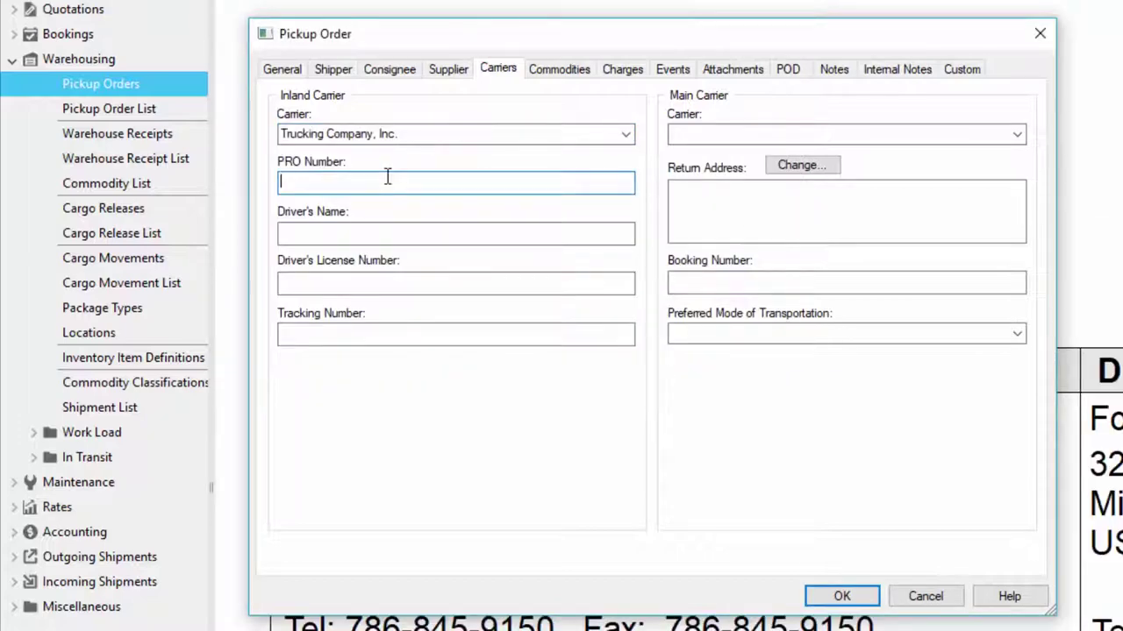
left_click(438, 228)
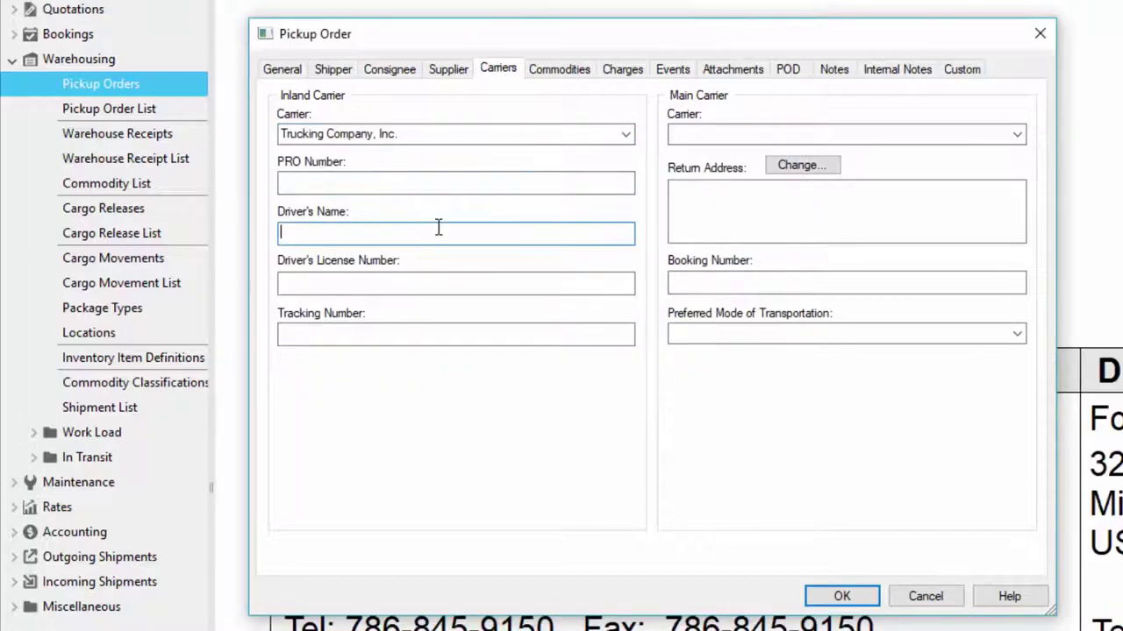
left_click(499, 281)
left_click(534, 337)
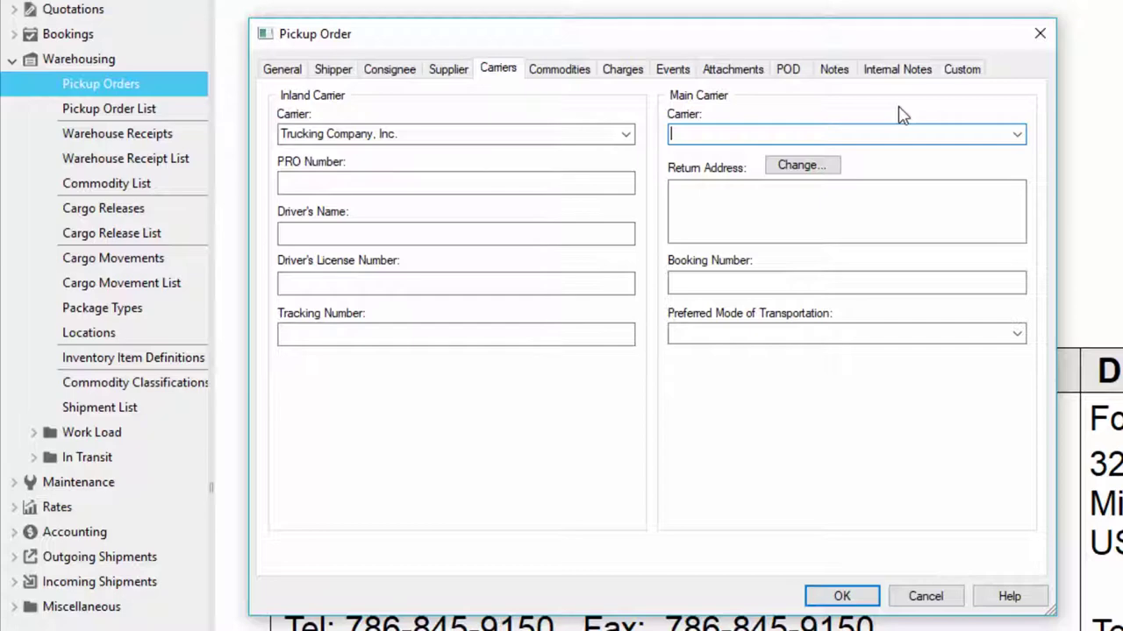
- Leave return address, booking number and preferred mode blank; view the empty commodities list
left_click(821, 206)
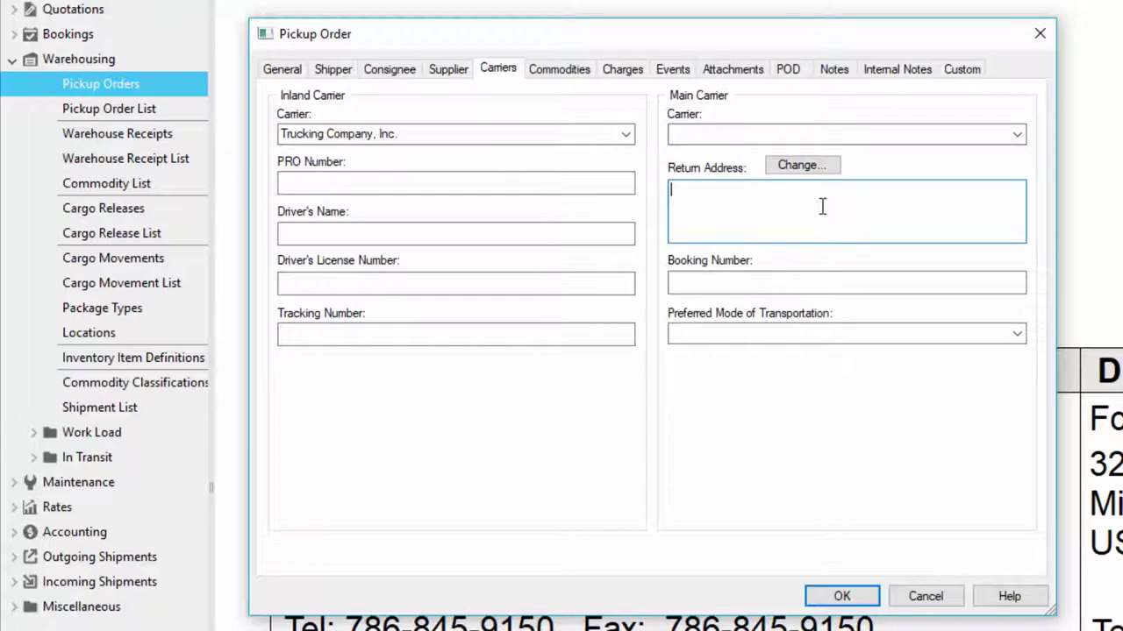
left_click(756, 285)
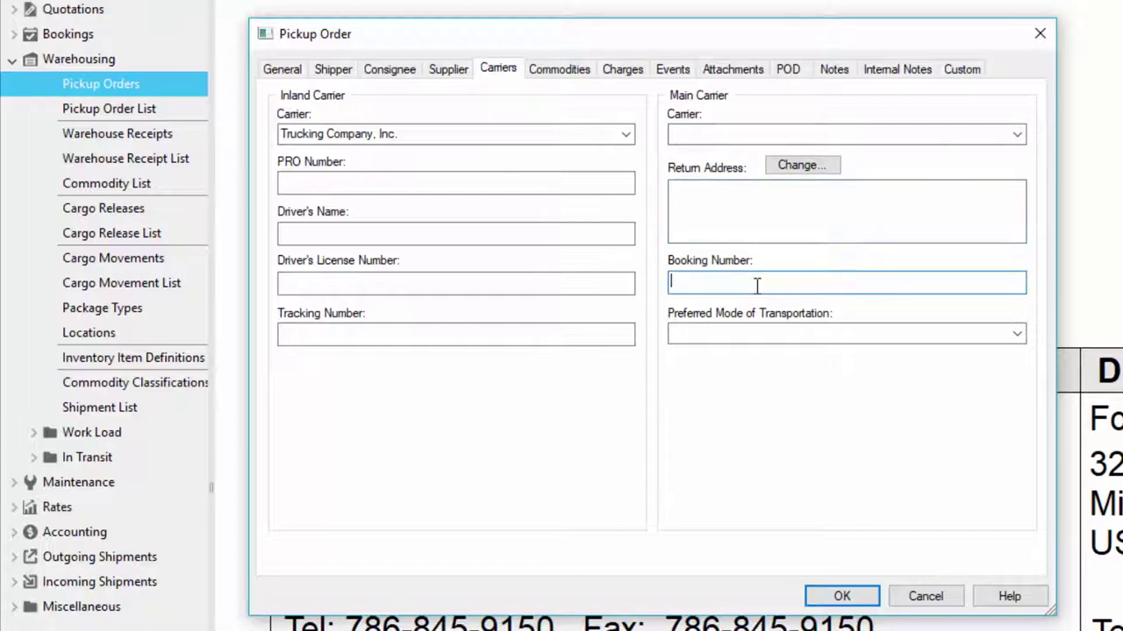
left_click(1016, 334)
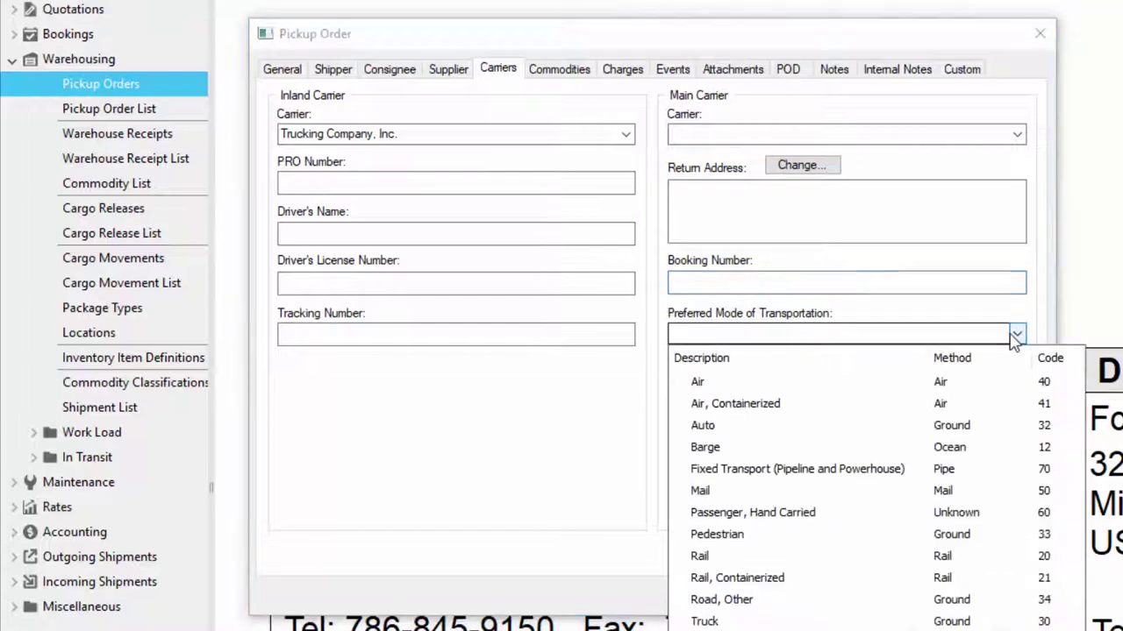
left_click(1018, 336)
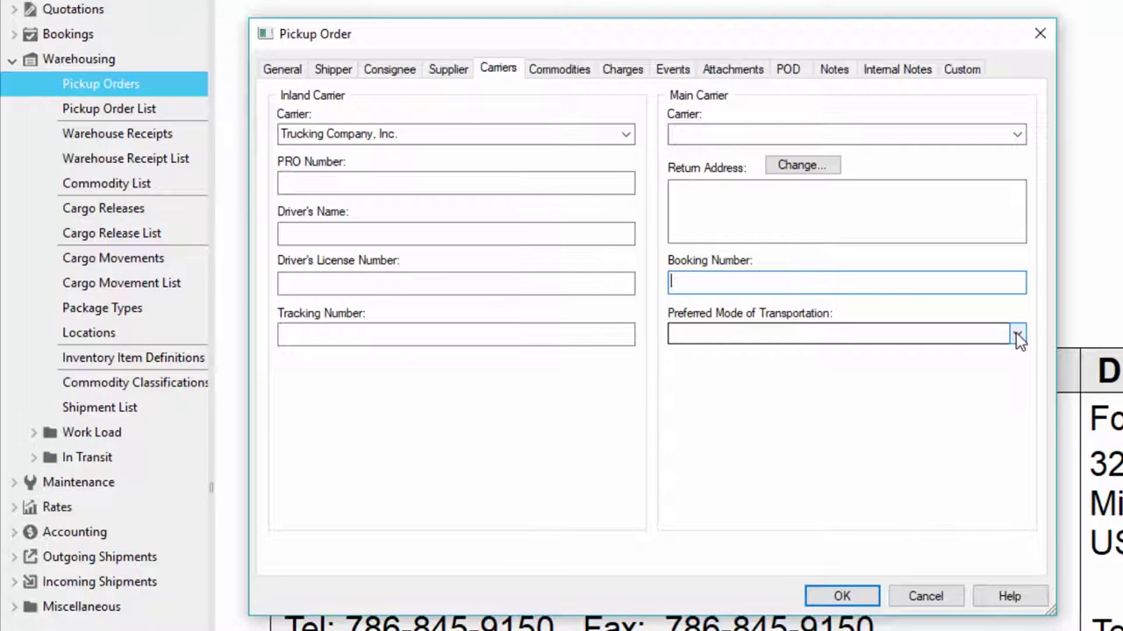
left_click(558, 69)
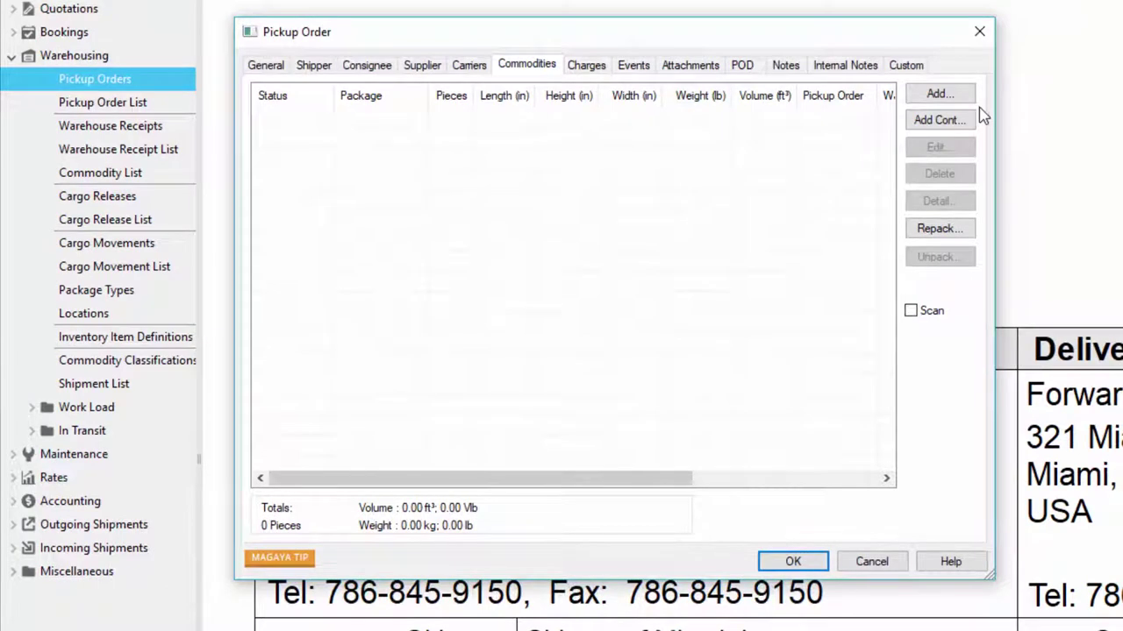
- Add a commodity filled in from part number PART123
left_click(970, 98)
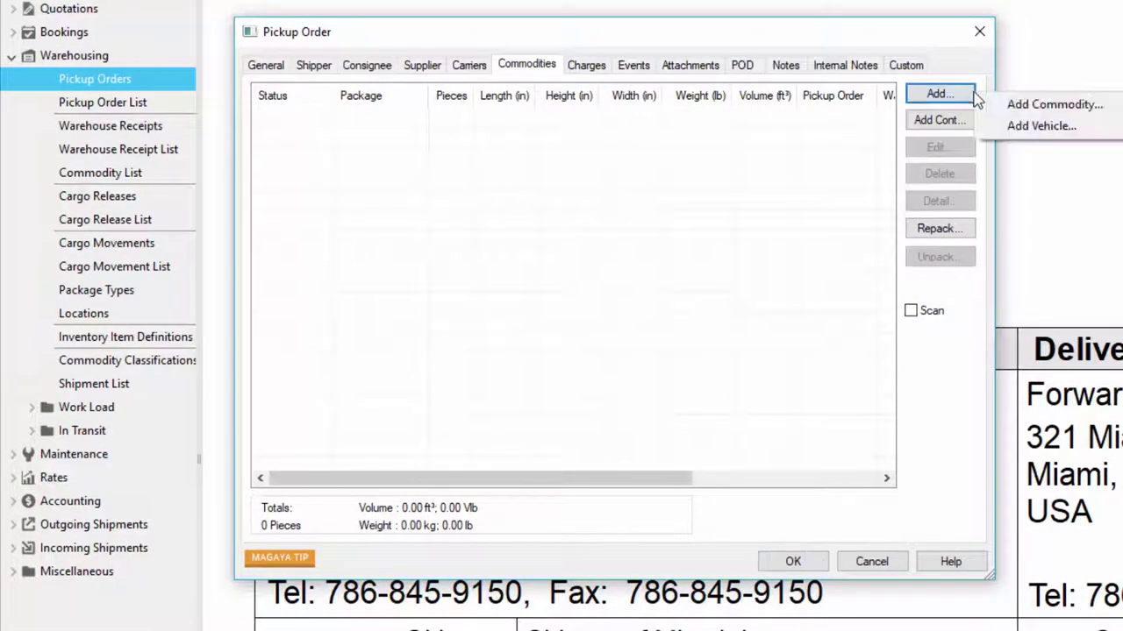
left_click(1109, 111)
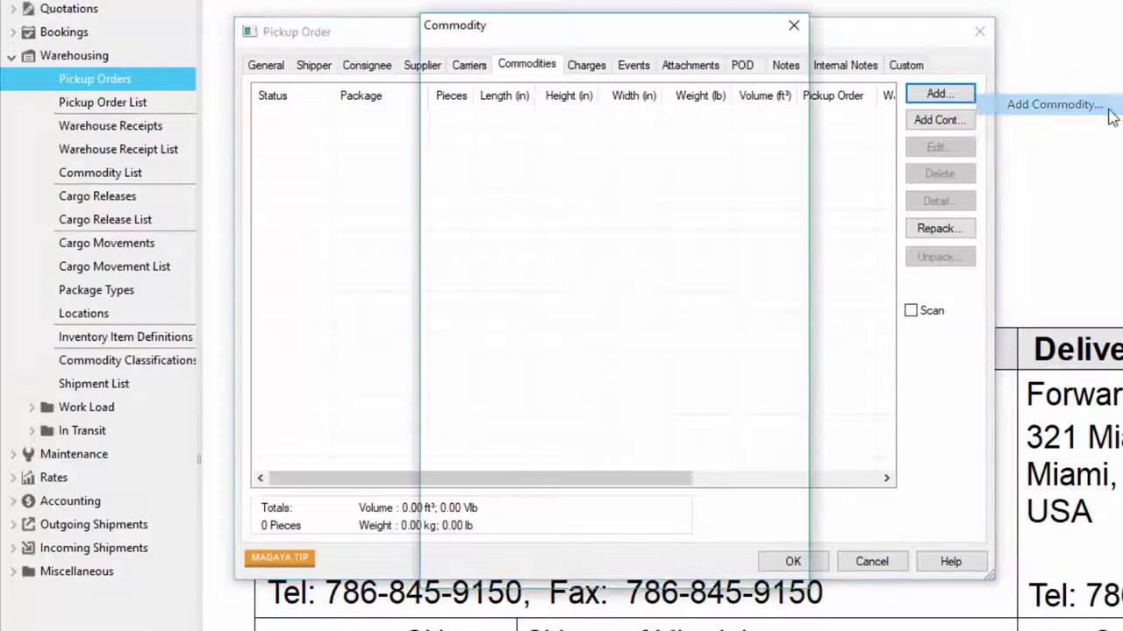
left_click(604, 144)
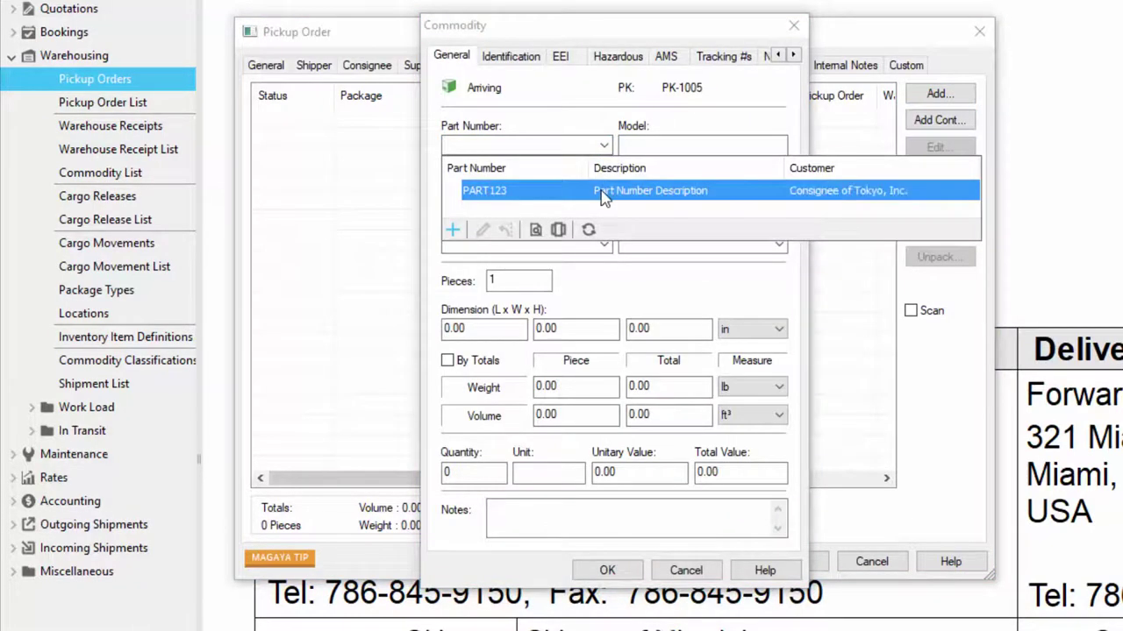
left_click(602, 194)
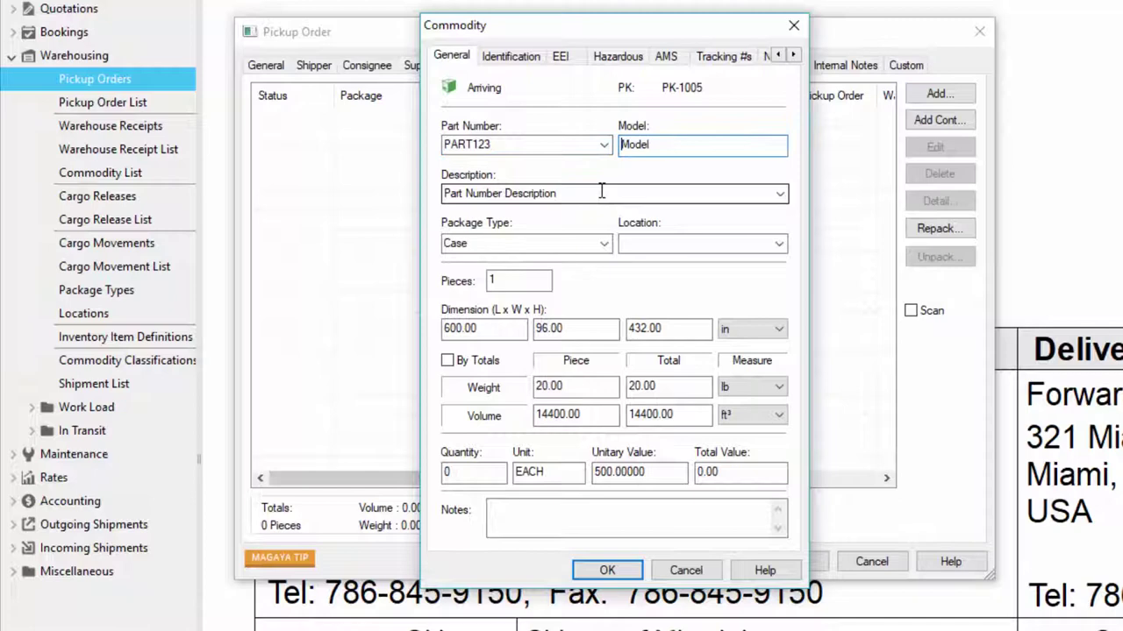
left_click(607, 569)
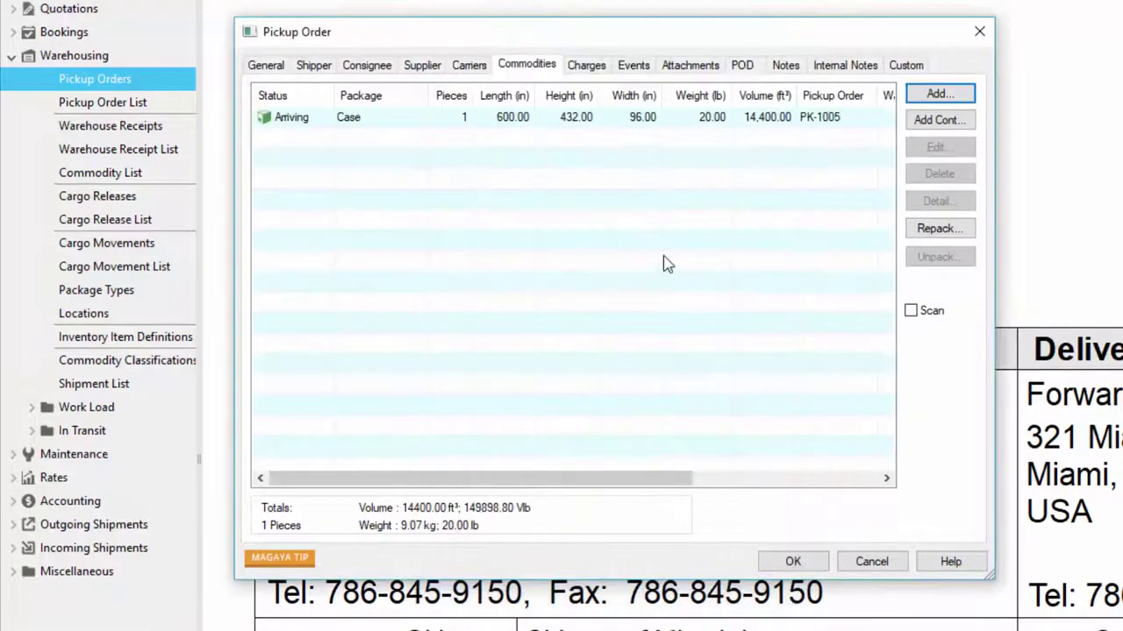
- Add a second commodity with description TV and package type Box
left_click(960, 98)
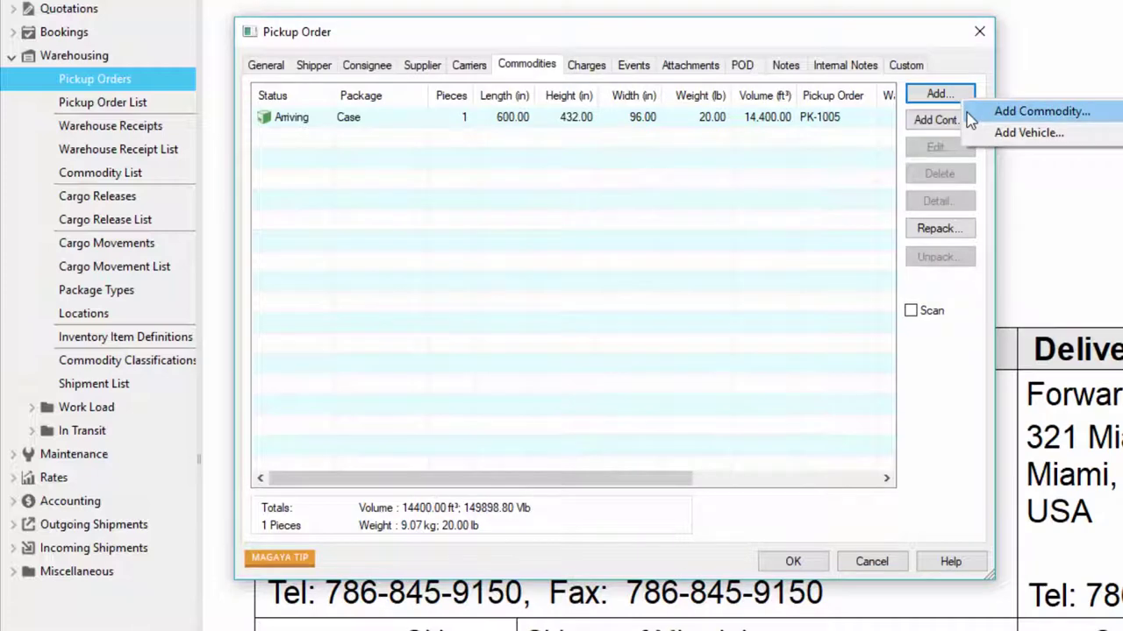
left_click(970, 114)
left_click(572, 194)
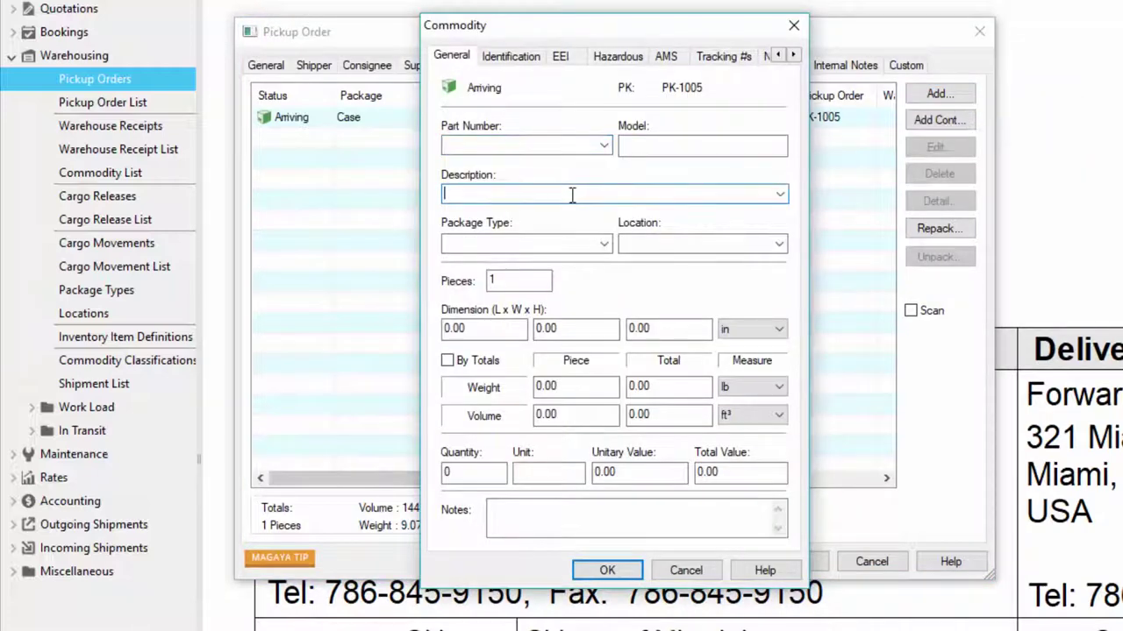
type("TV")
key("Tab")
type("Box")
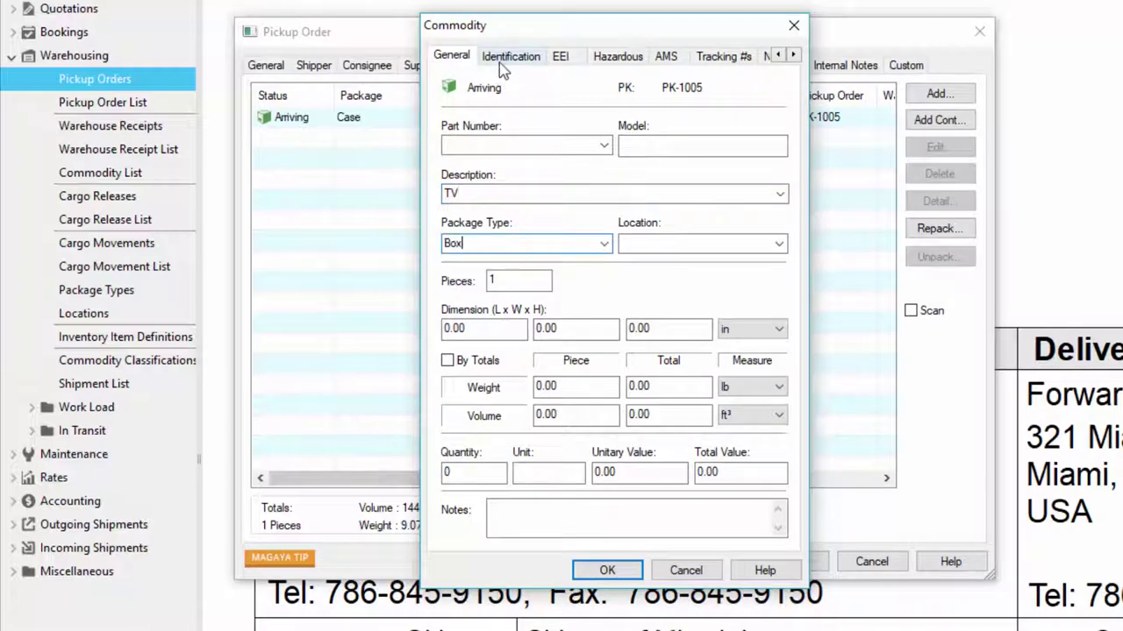
left_click(505, 60)
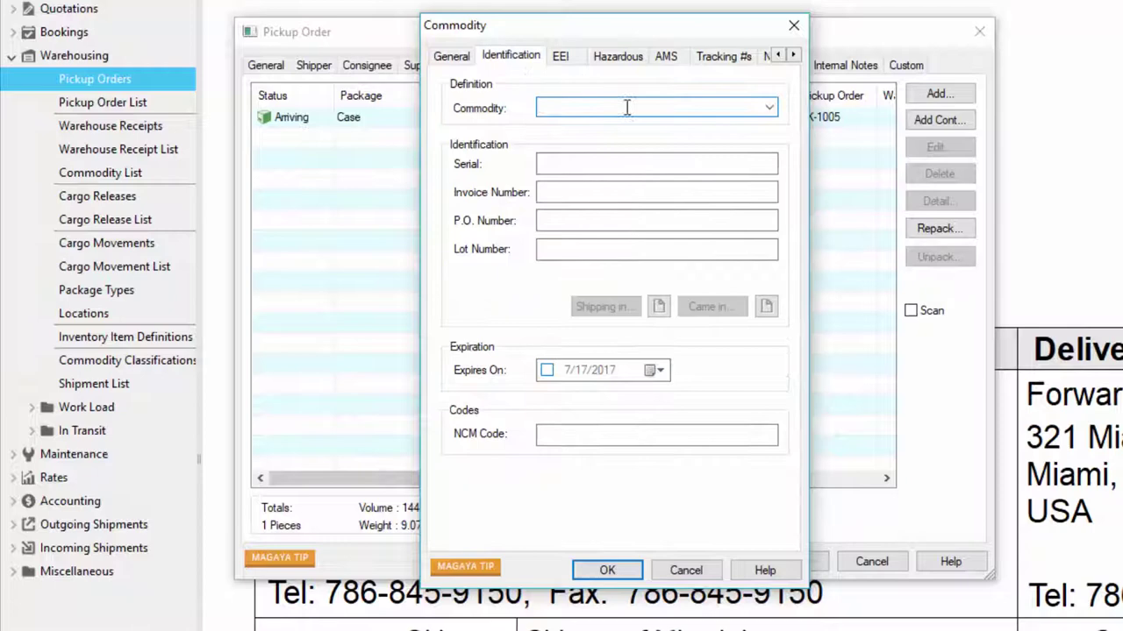
left_click(454, 57)
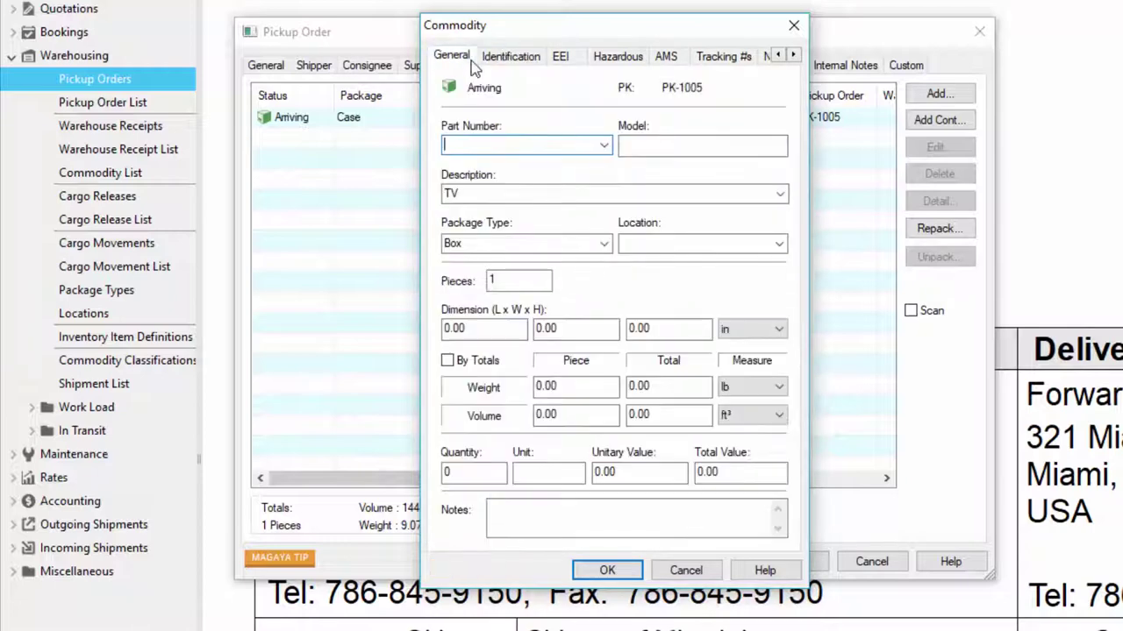
left_click(632, 570)
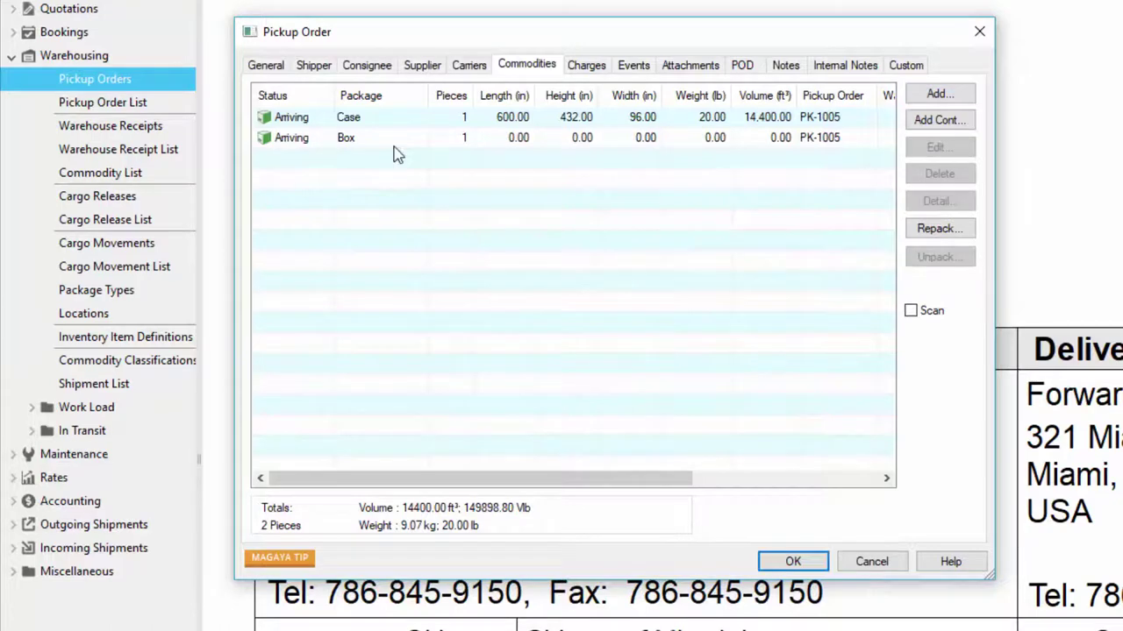
left_click(940, 96)
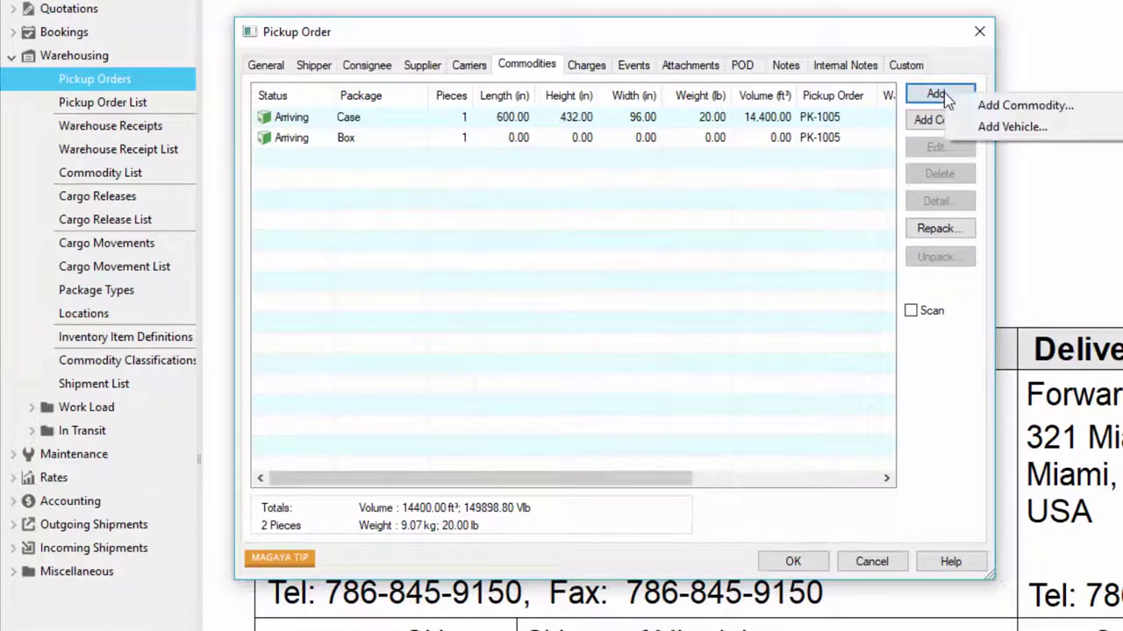
- Add a Pallet container described as LAPTOPS to PK-1005's commodities and select the Pallet row
left_click(948, 101)
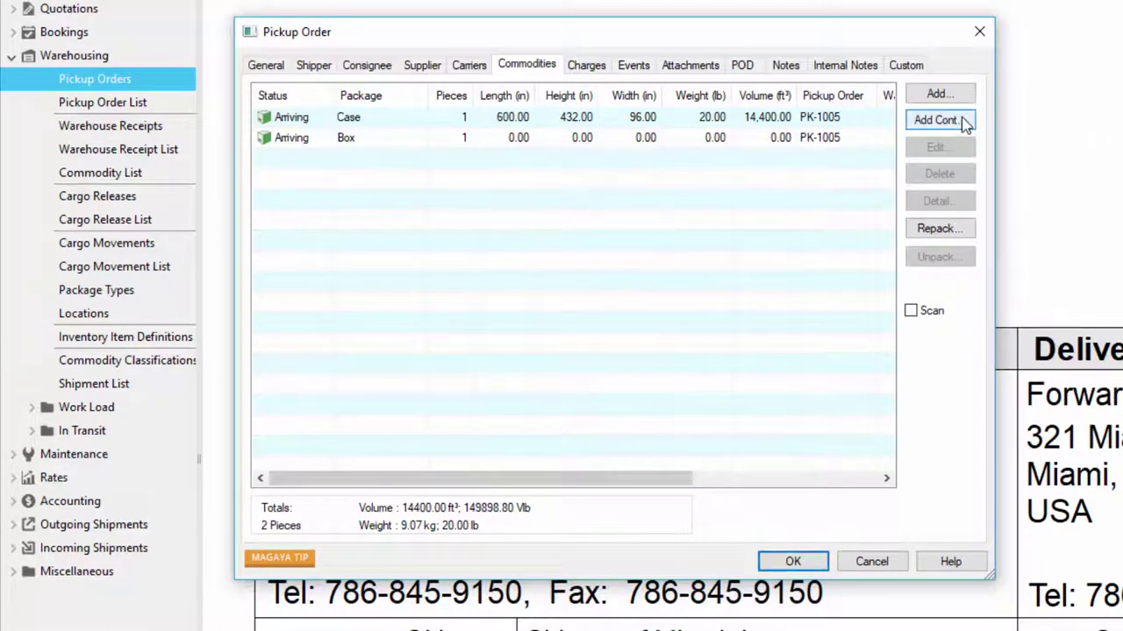
left_click(936, 120)
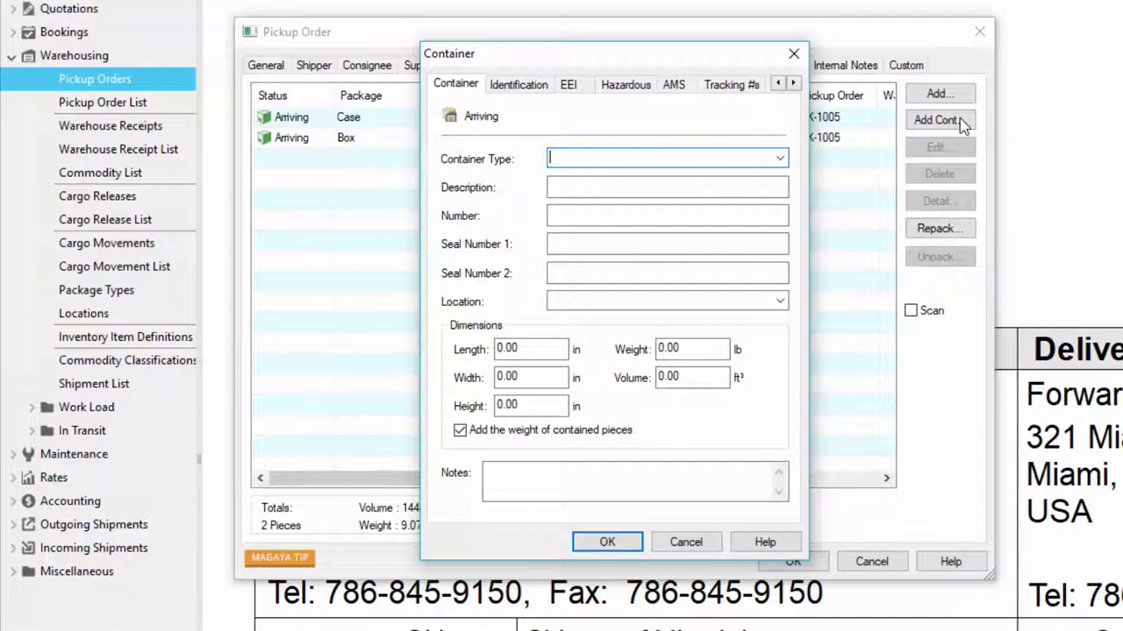
type("Pallet")
left_click(748, 188)
type("L")
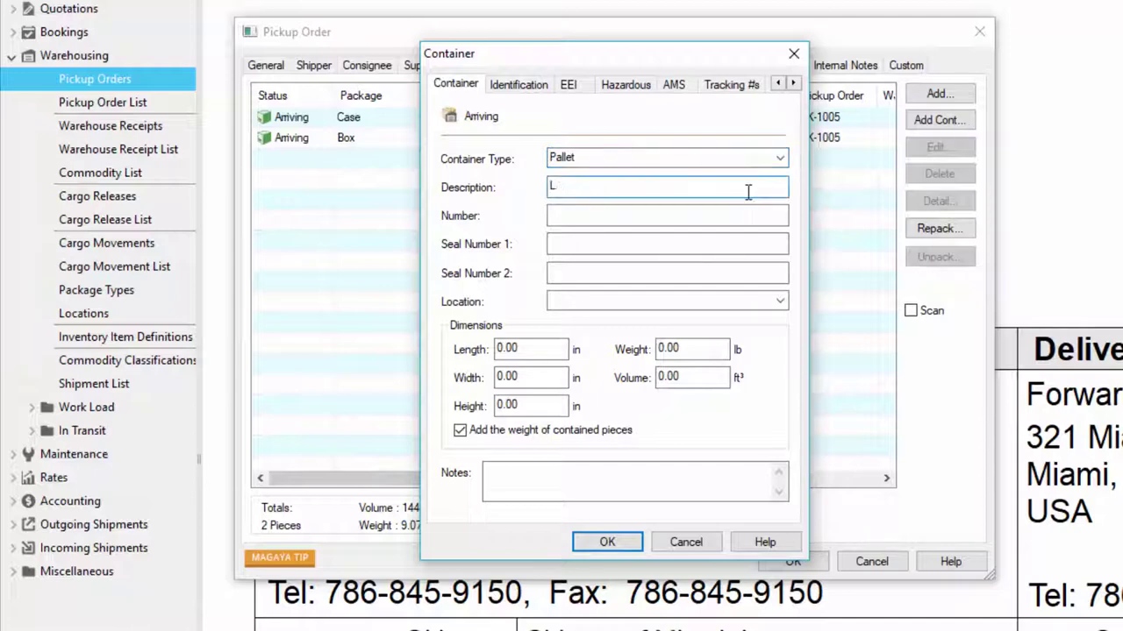
type("APTOPS")
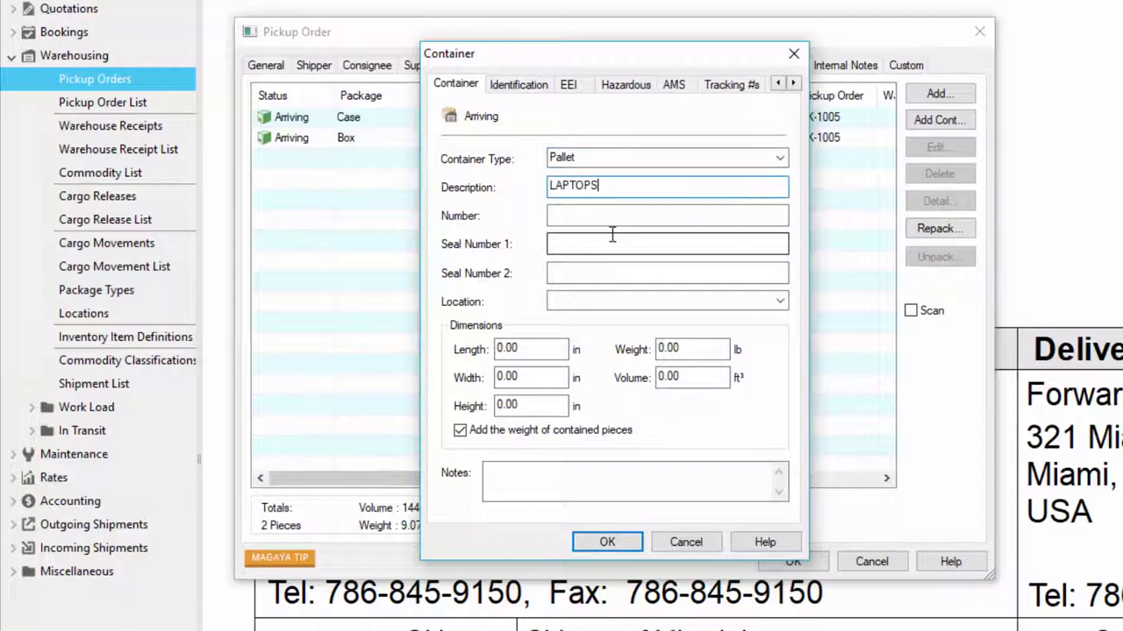
left_click(605, 542)
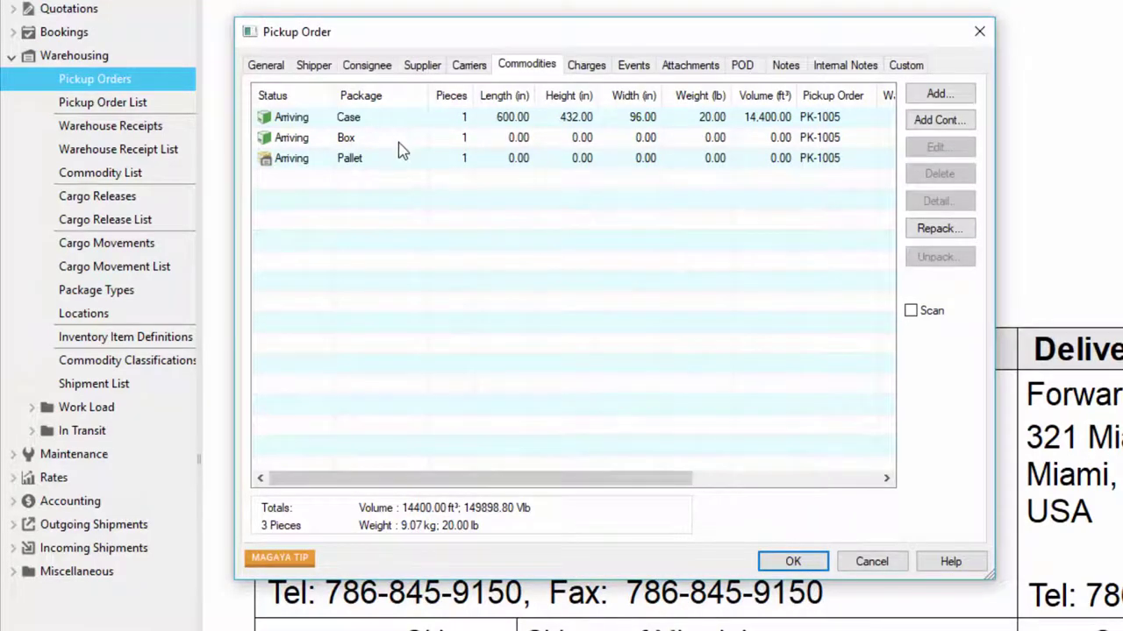
left_click(397, 164)
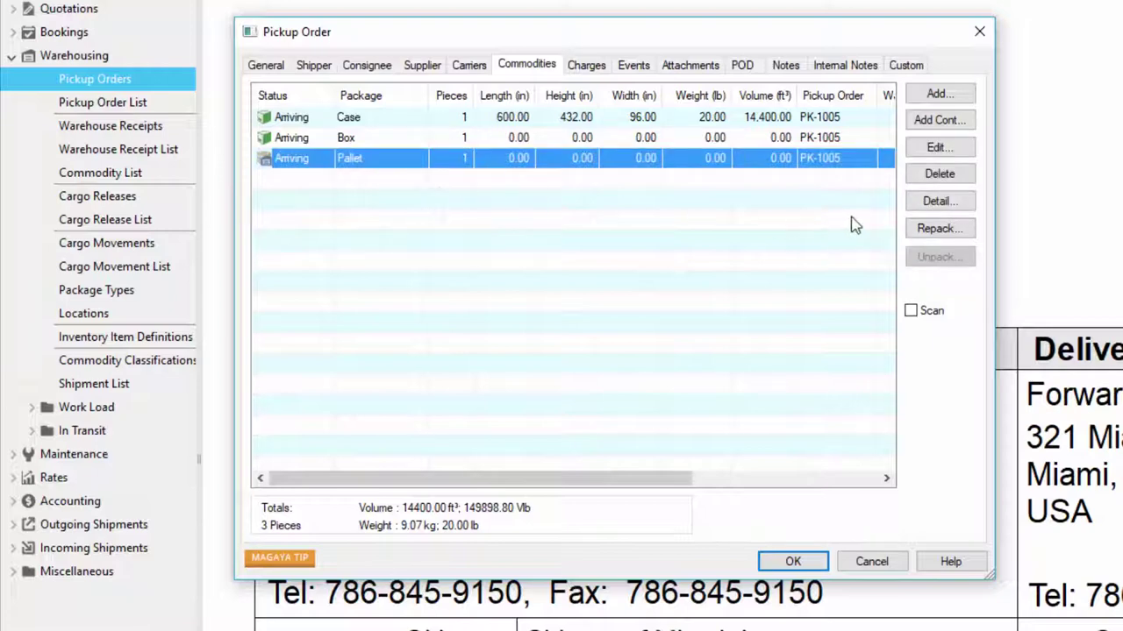
- Add 100 pieces of part PART123 to the Pallet's contents and confirm the pallet detail
left_click(937, 205)
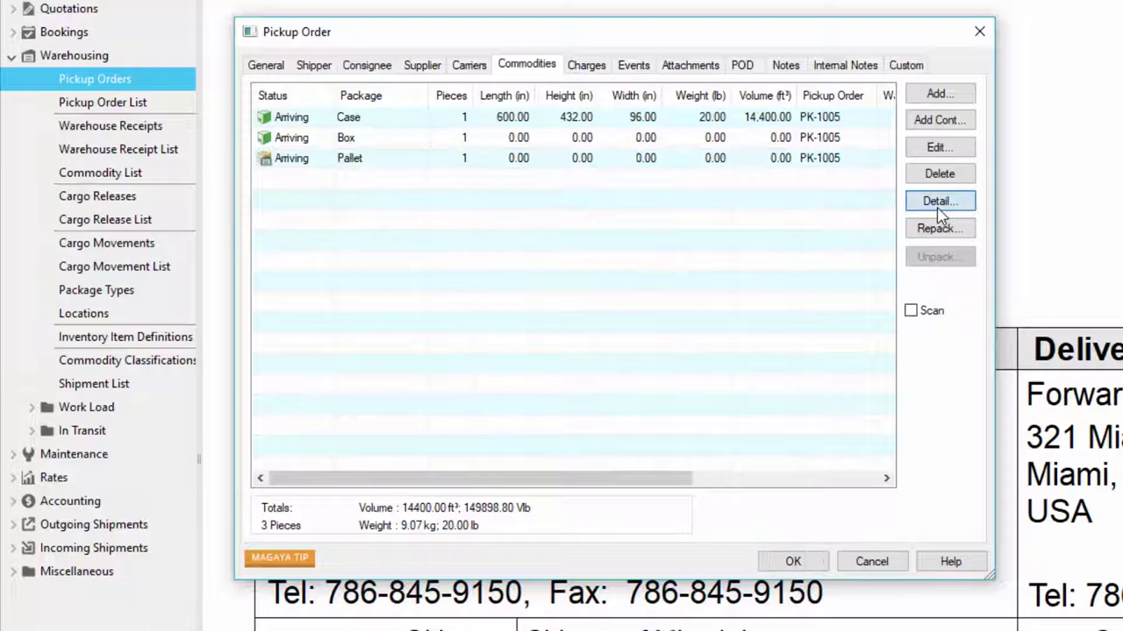
left_click(739, 108)
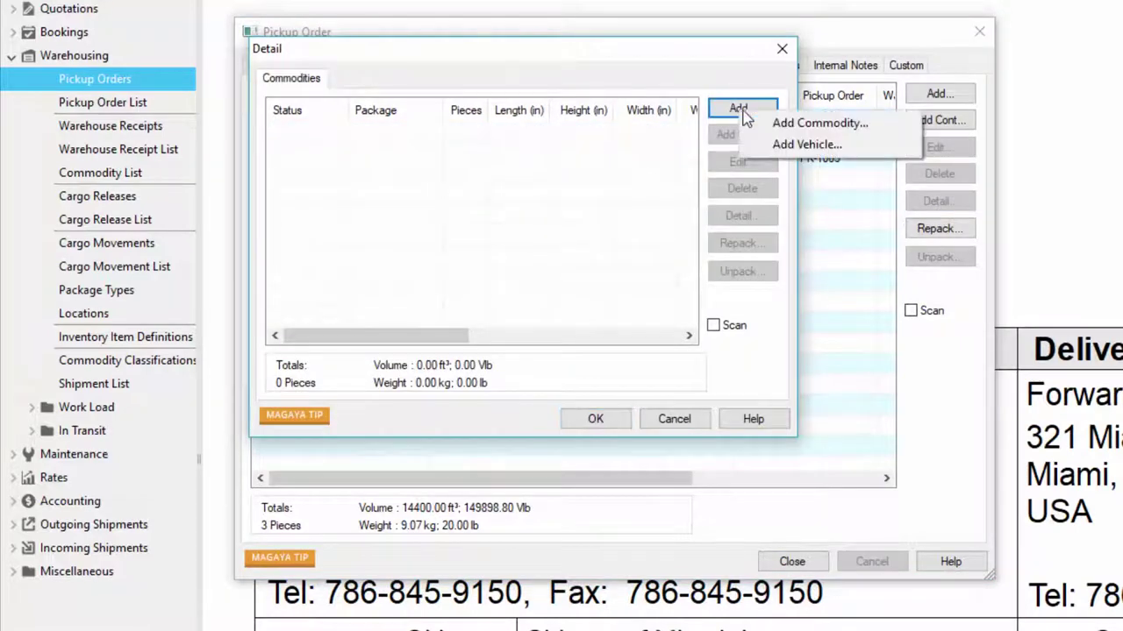
left_click(793, 124)
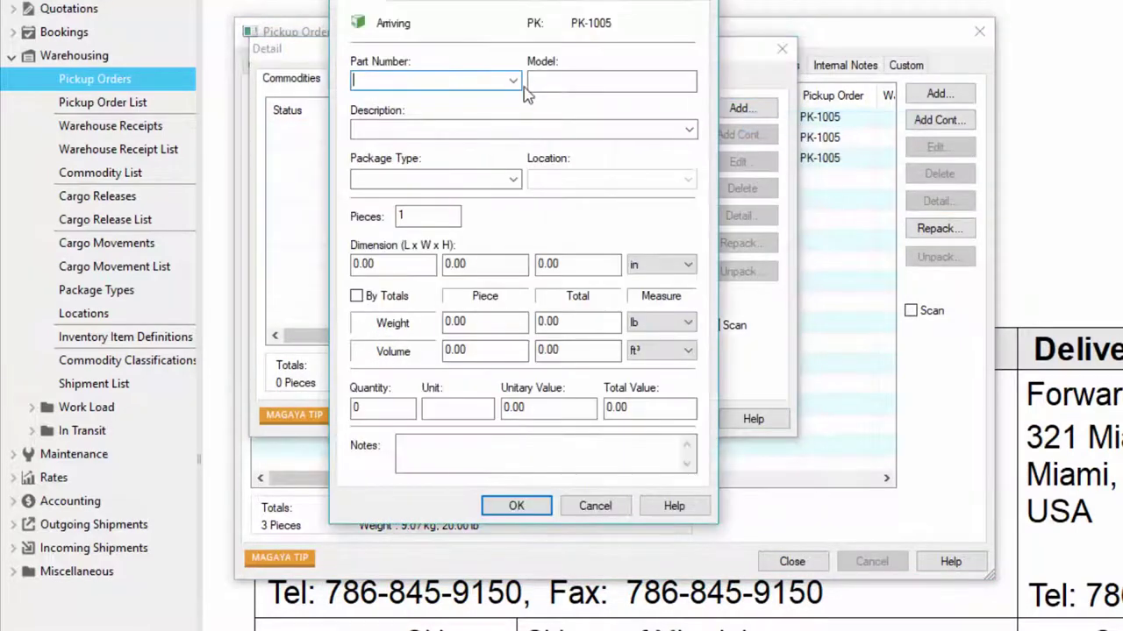
left_click(514, 81)
left_click(466, 125)
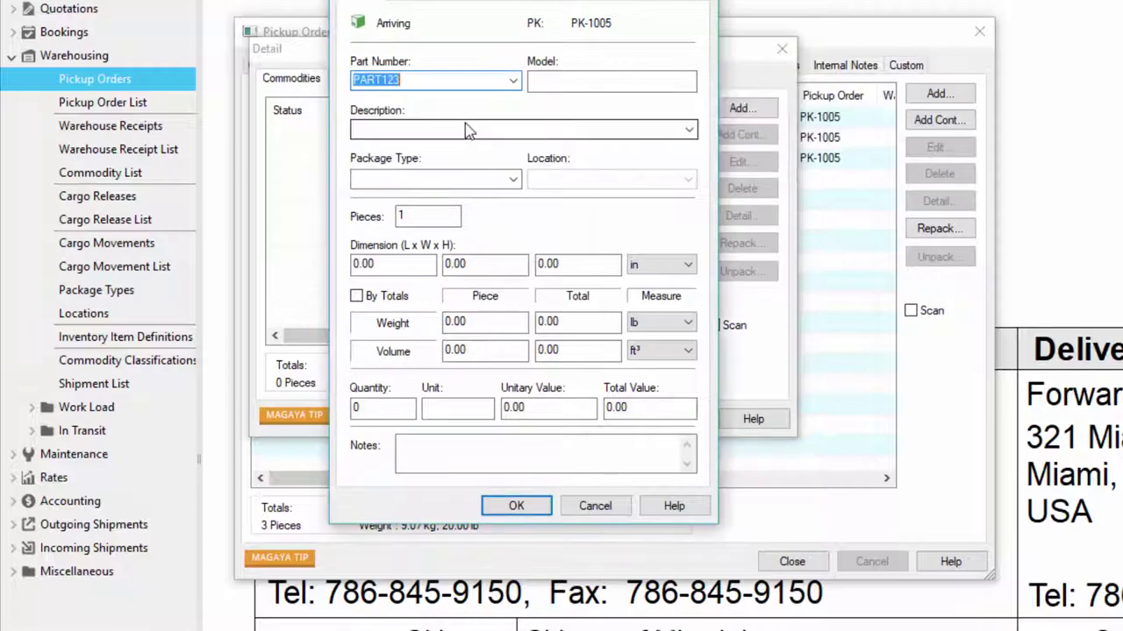
left_click(435, 215)
type("00")
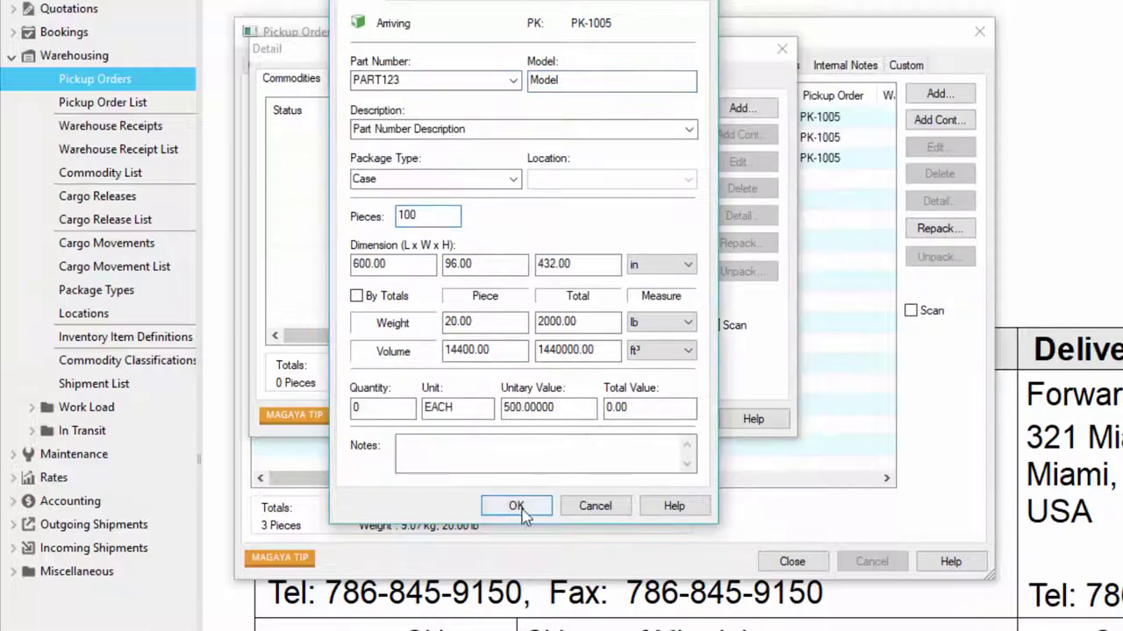
left_click(516, 506)
left_click_drag(474, 51, 533, 206)
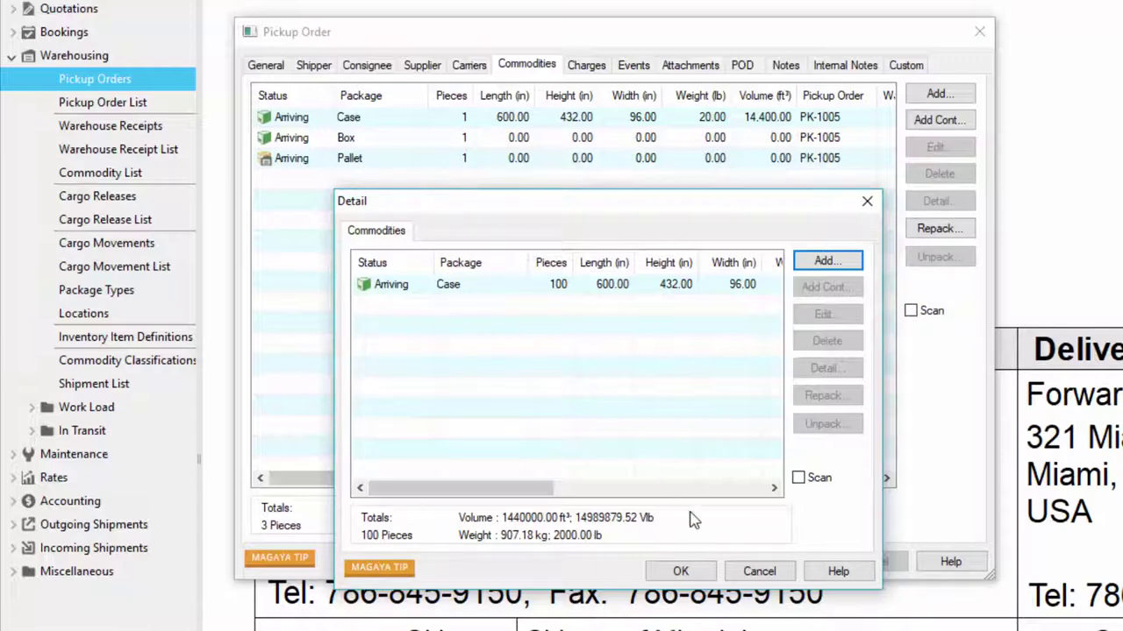
left_click(699, 571)
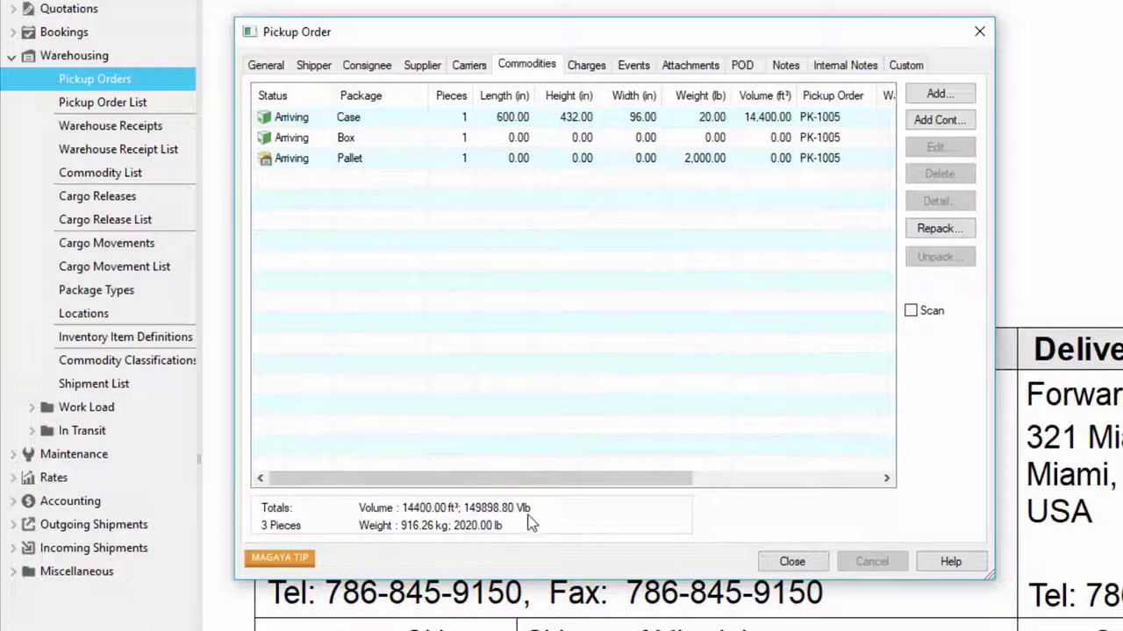
- On the Charges tab, review the Inland Freight charges and add options without changing anything
left_click(587, 66)
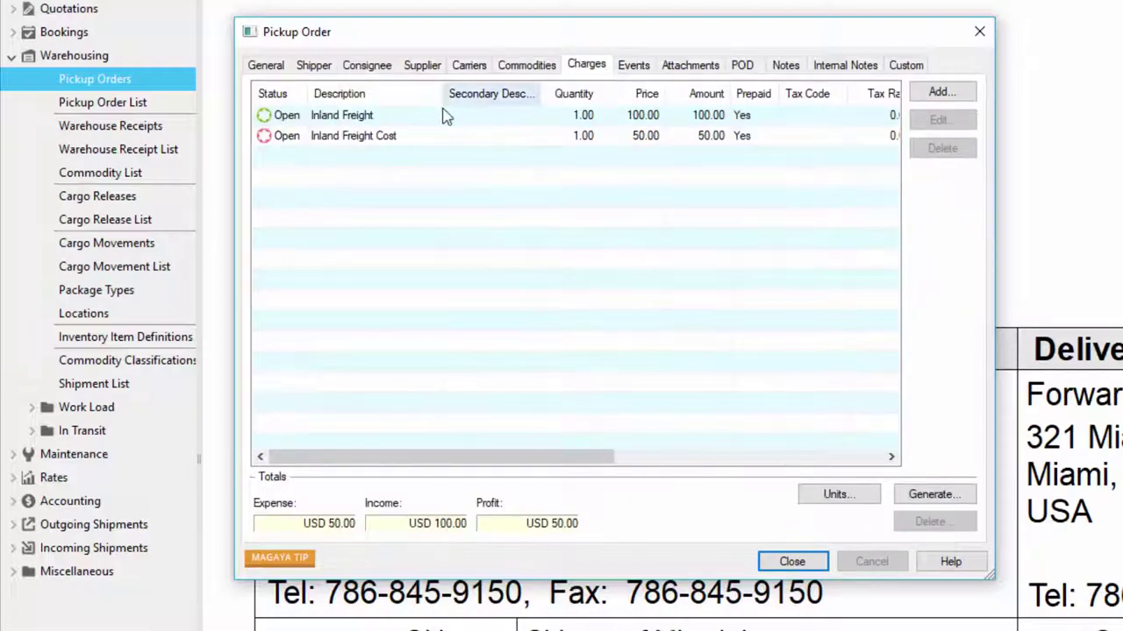
left_click(418, 119)
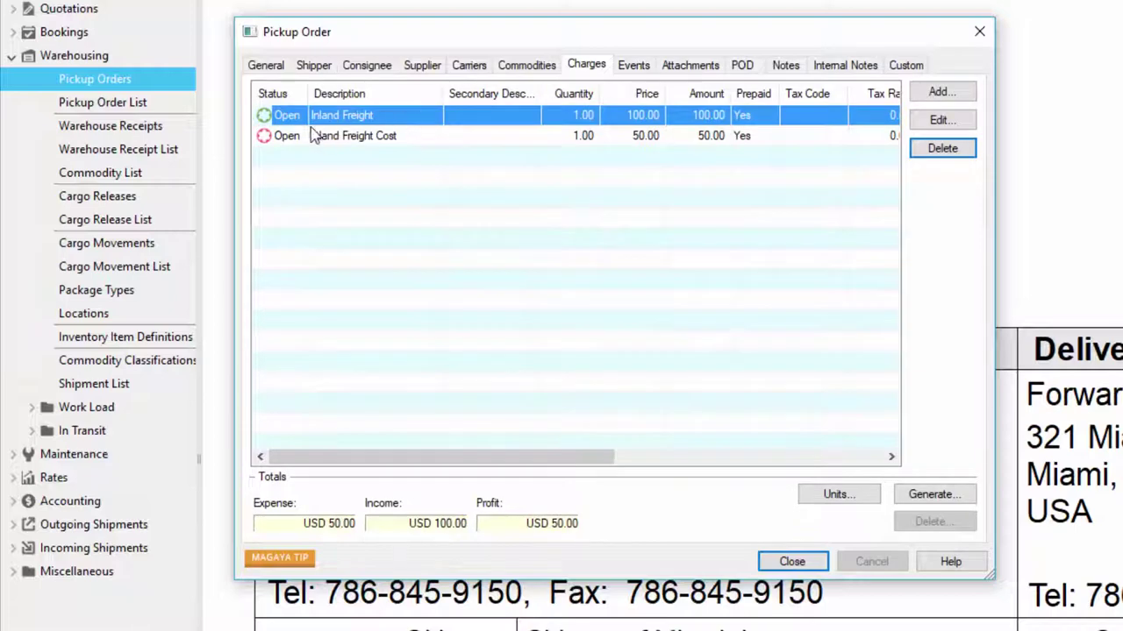
left_click(426, 140)
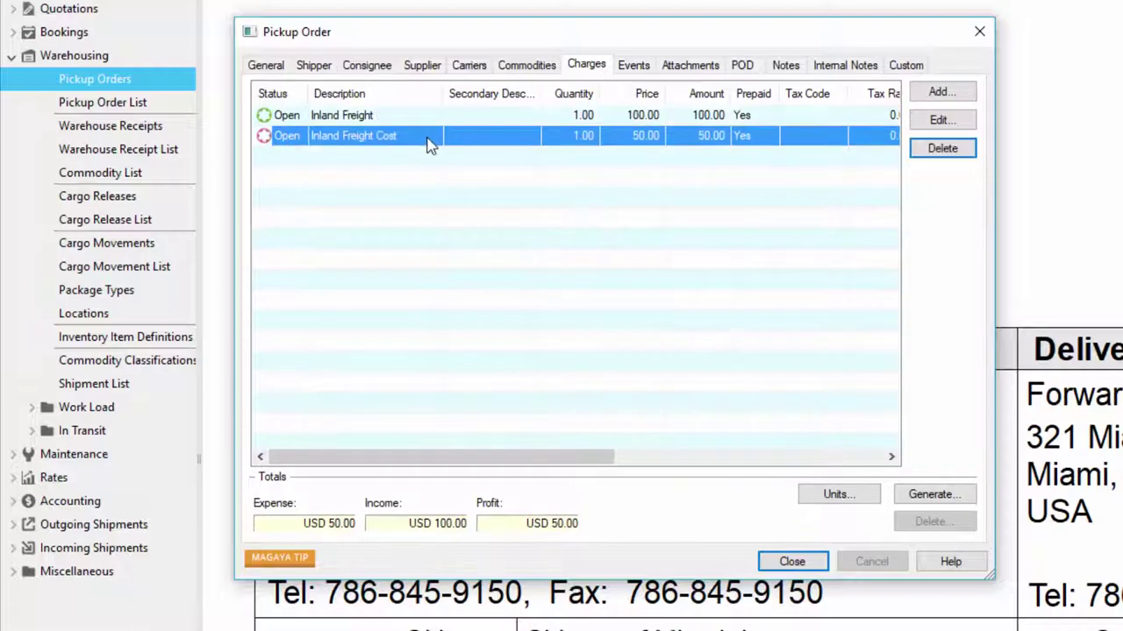
left_click(298, 153)
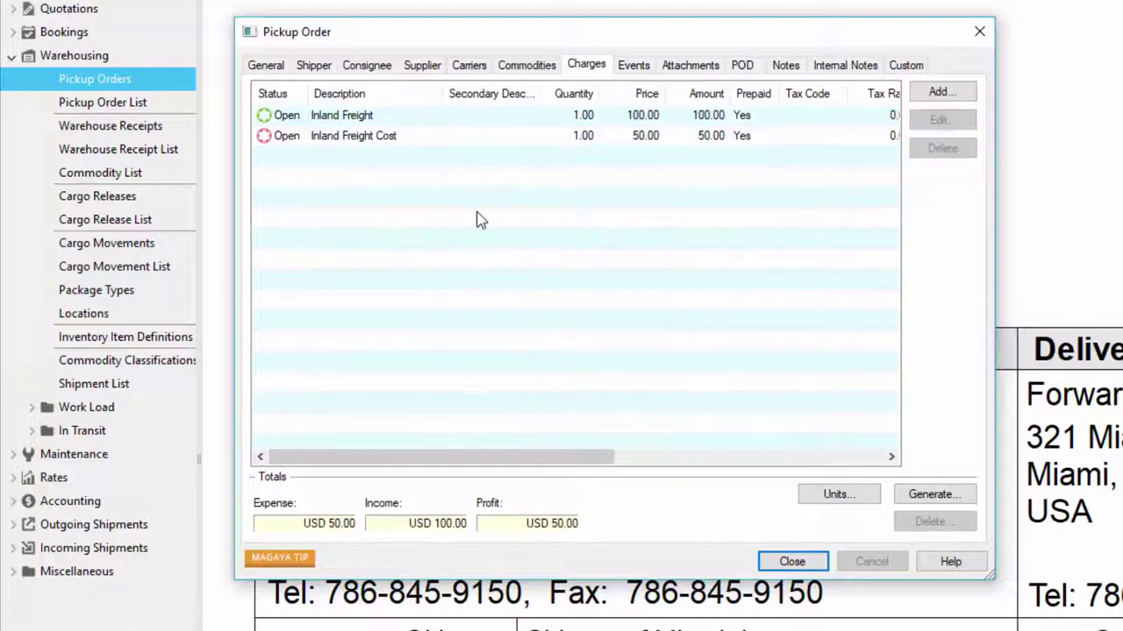
left_click(968, 98)
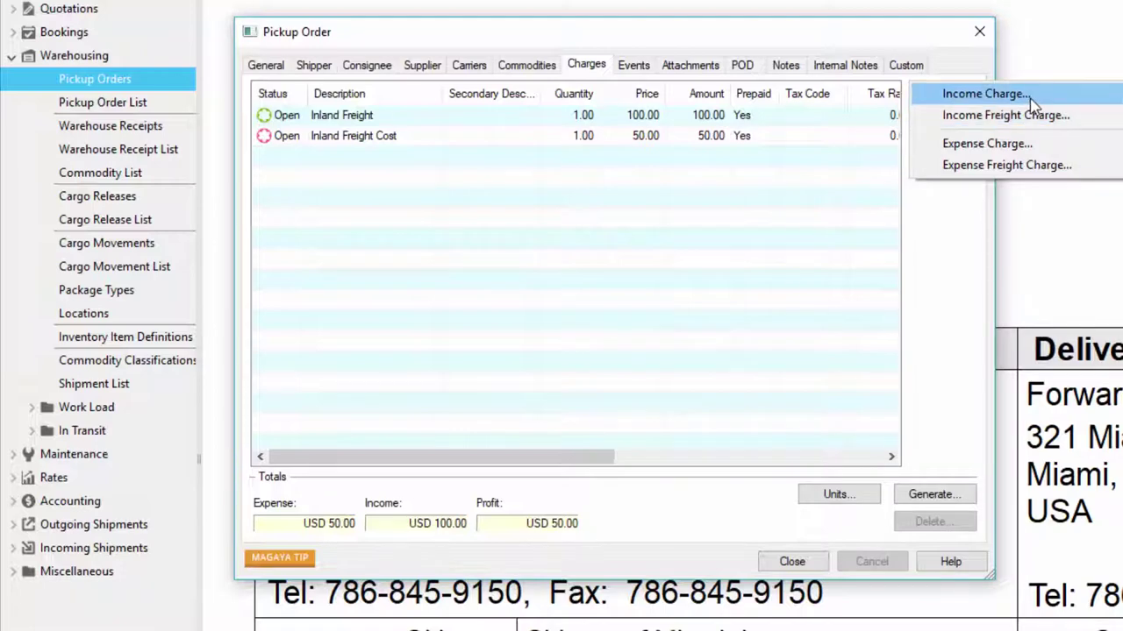
left_click(400, 152)
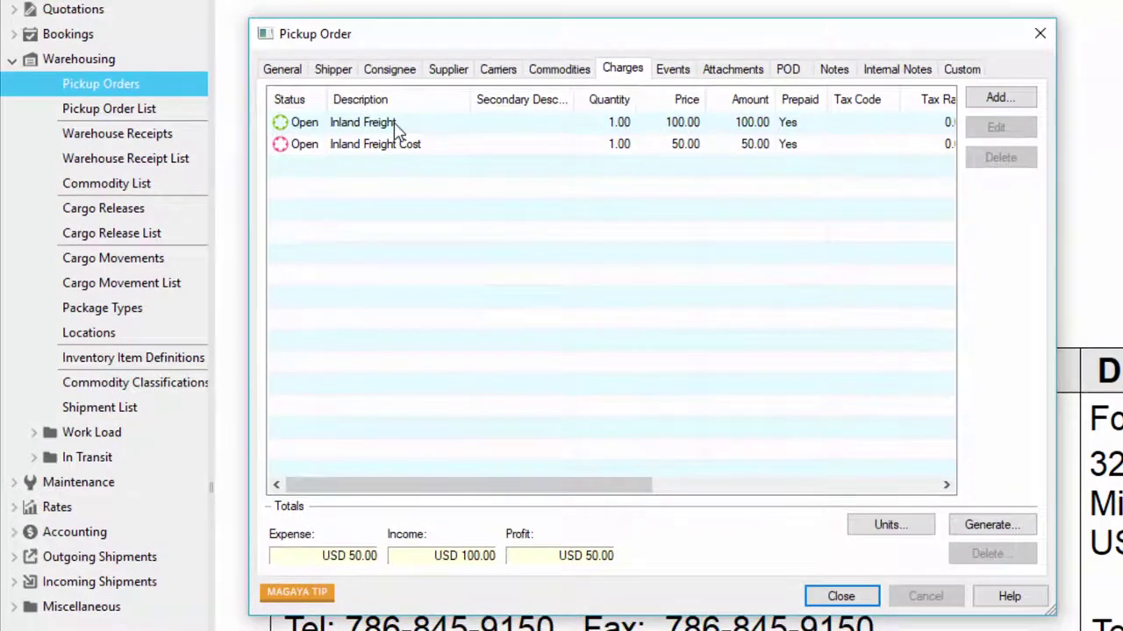
double_click(451, 125)
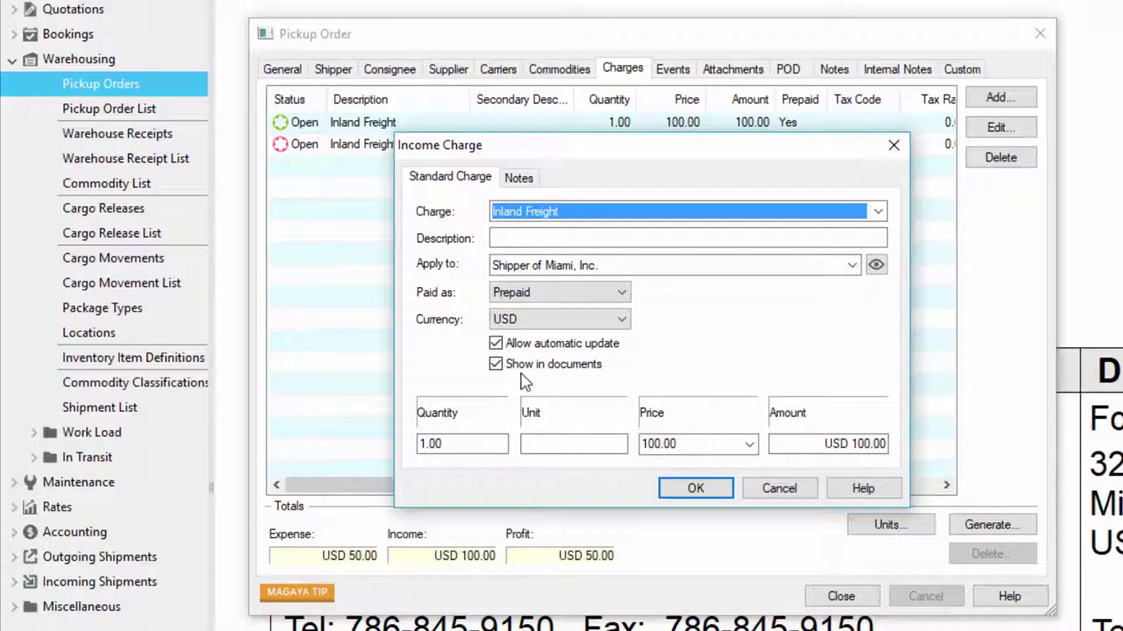
key("Return")
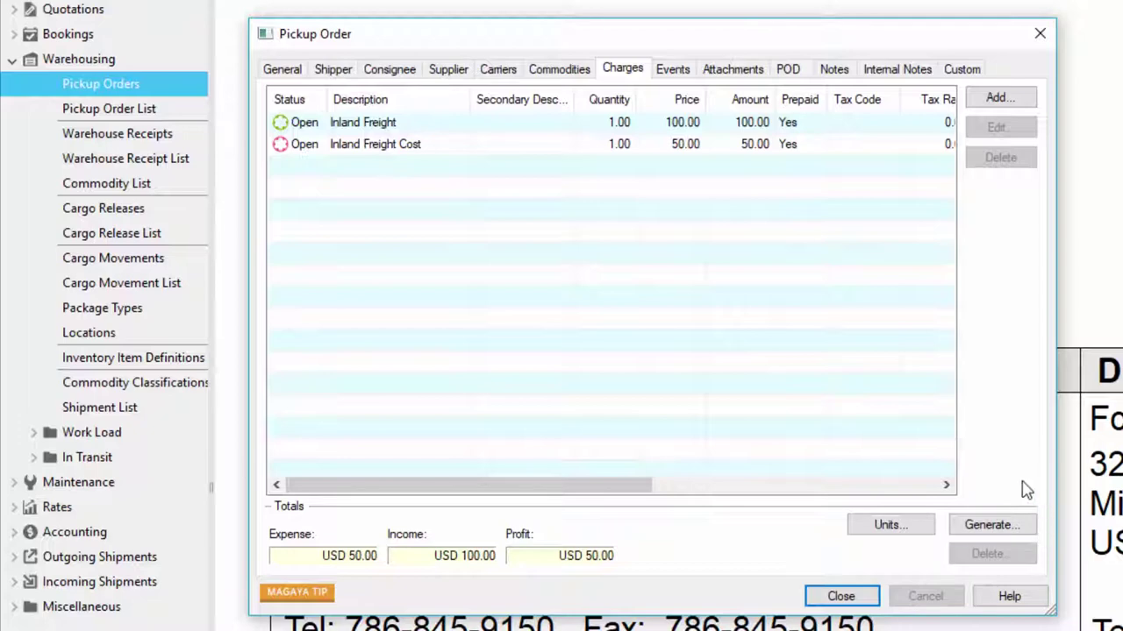
- Check the order's measurement unit settings unchanged, then show PK-1005's event history
left_click(890, 524)
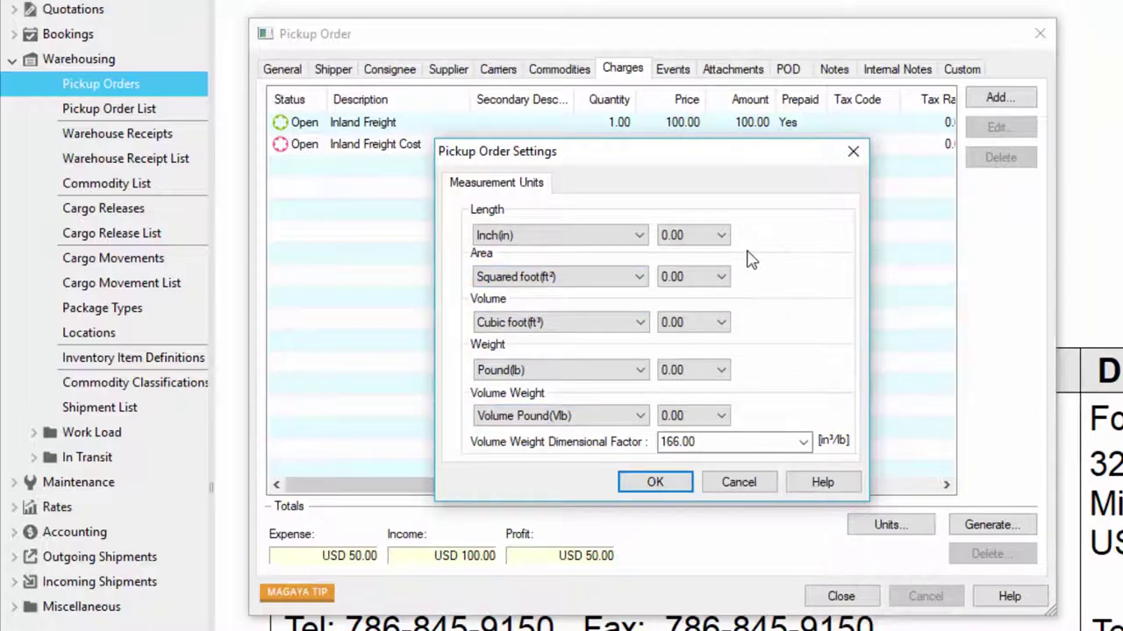
key("Escape")
left_click(674, 72)
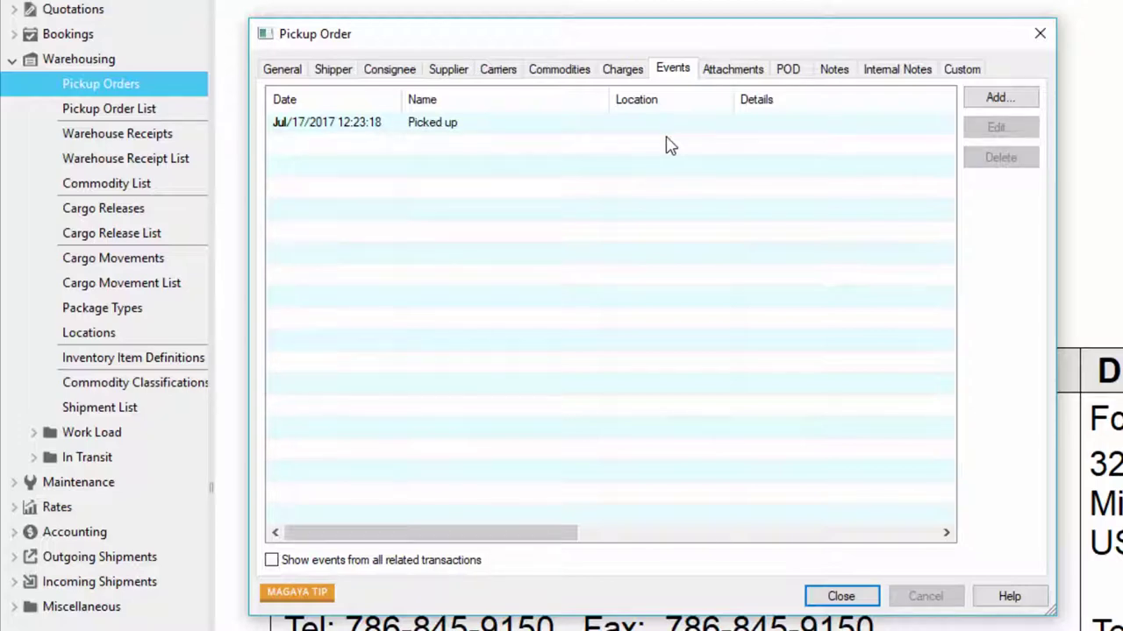
- Browse PK-1005's Attachments and POD pages, ending on the empty Notes page
left_click(720, 75)
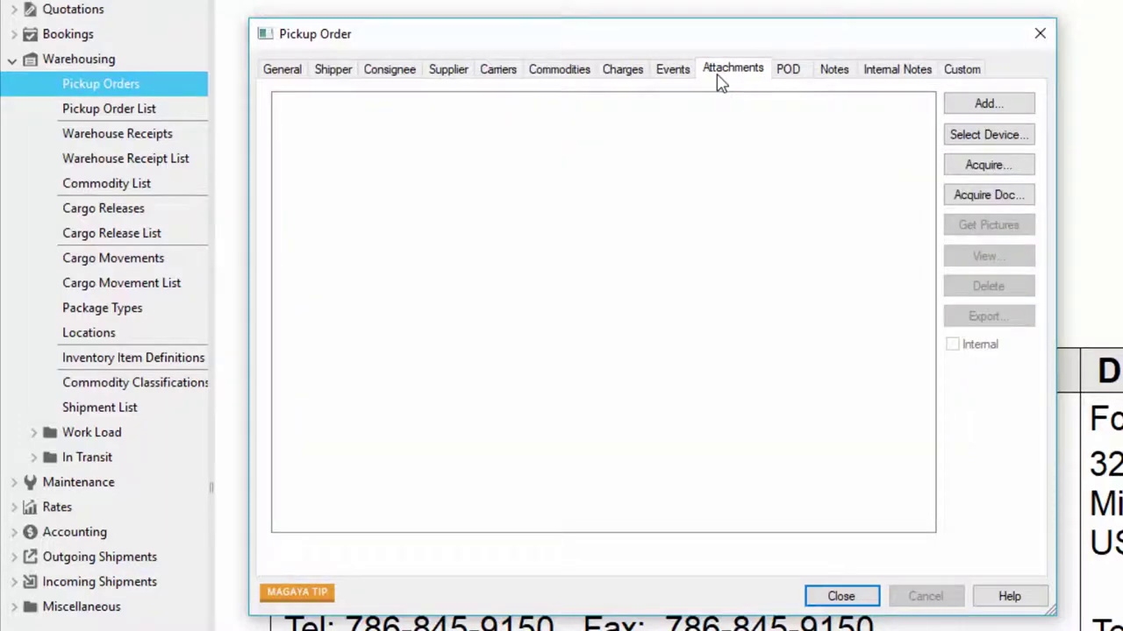
left_click(788, 73)
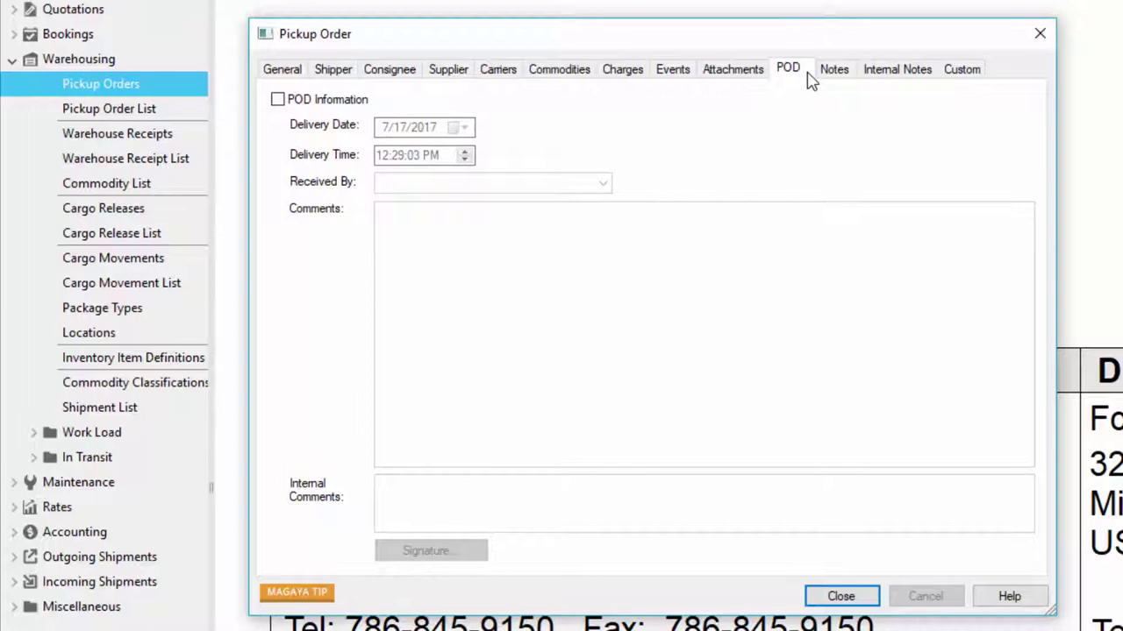
left_click(834, 70)
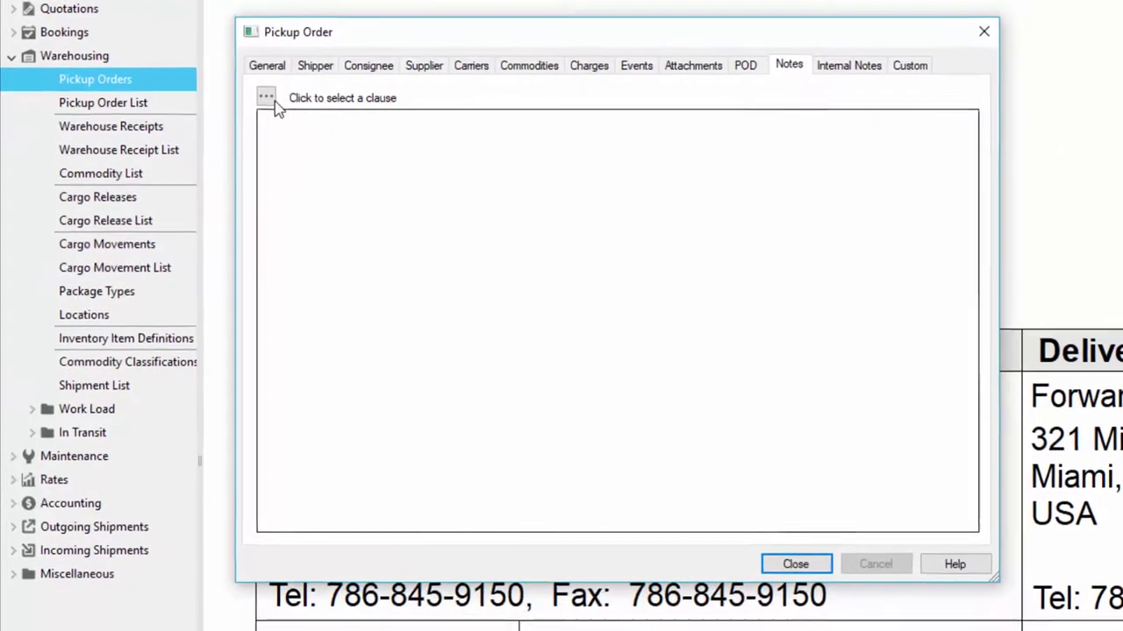
- Insert the Pickup Order Clause into the notes, then check the Internal Notes and Custom pages
left_click(282, 103)
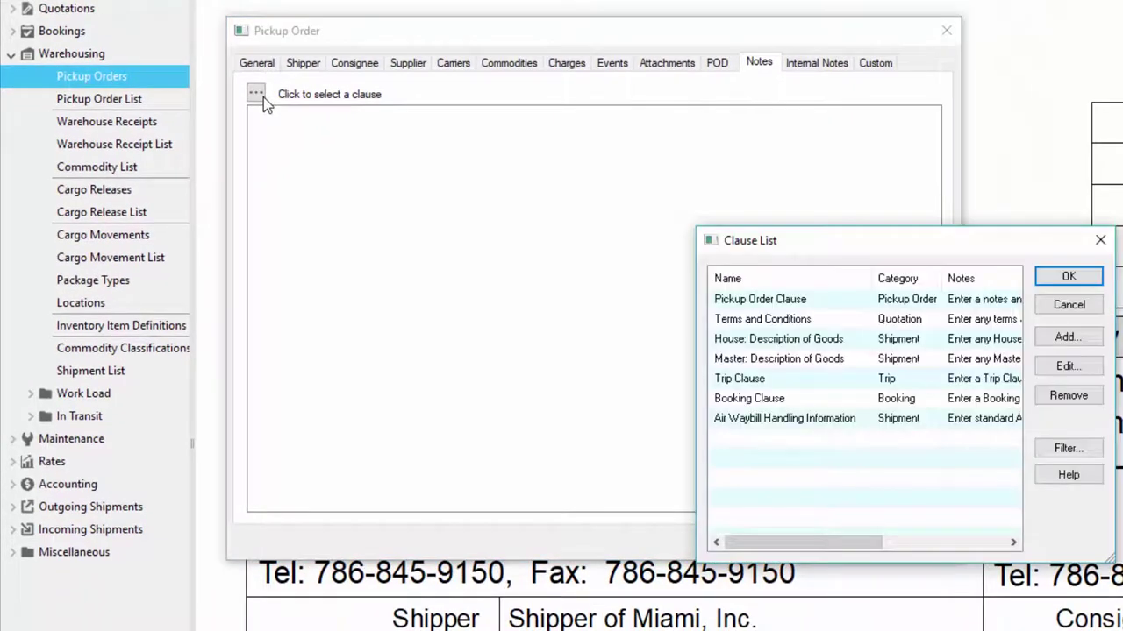
left_click(892, 303)
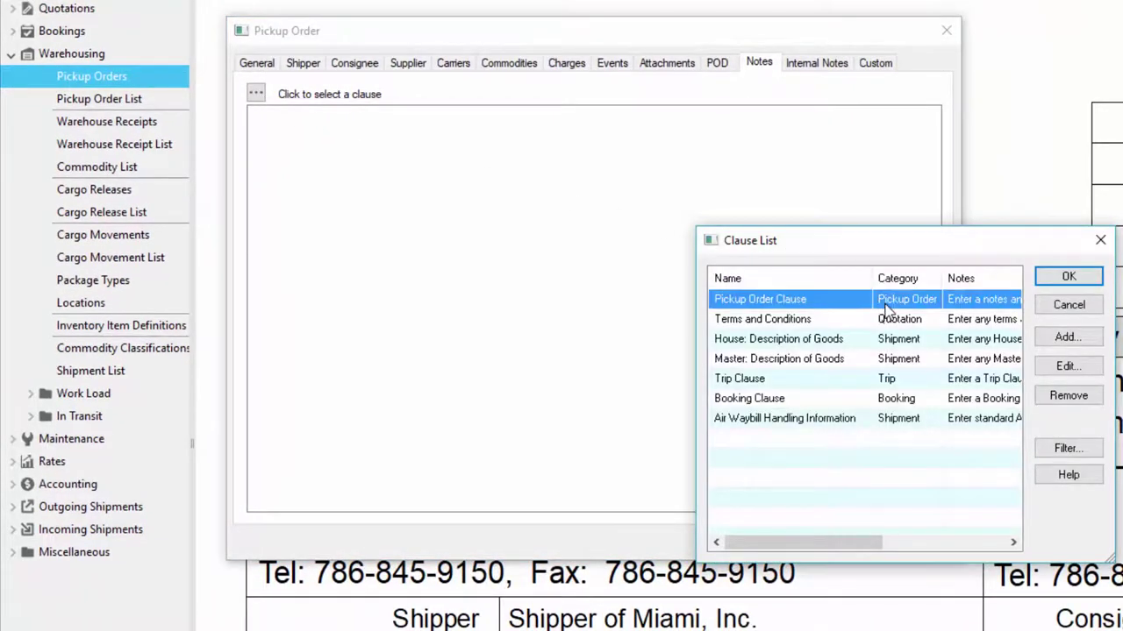
left_click(1061, 277)
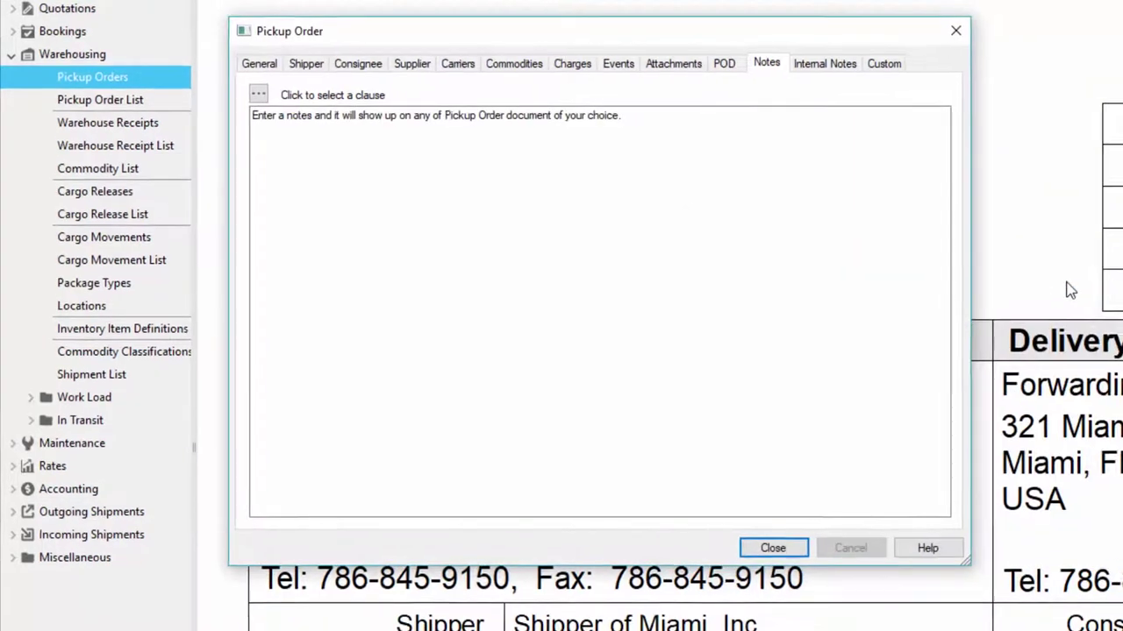
left_click(825, 63)
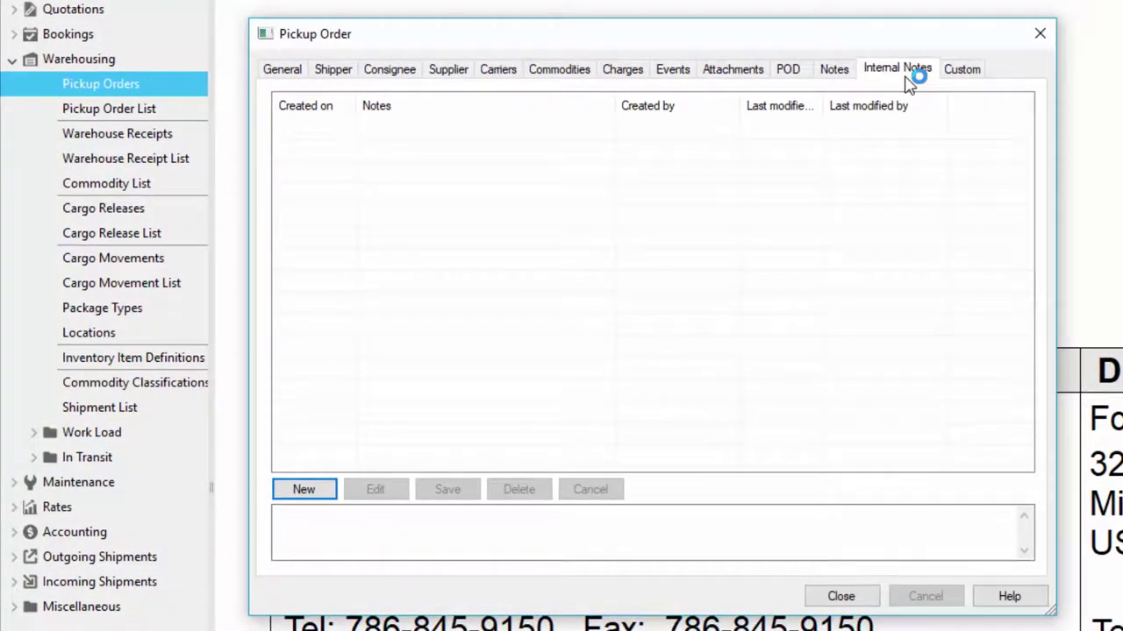
left_click(965, 81)
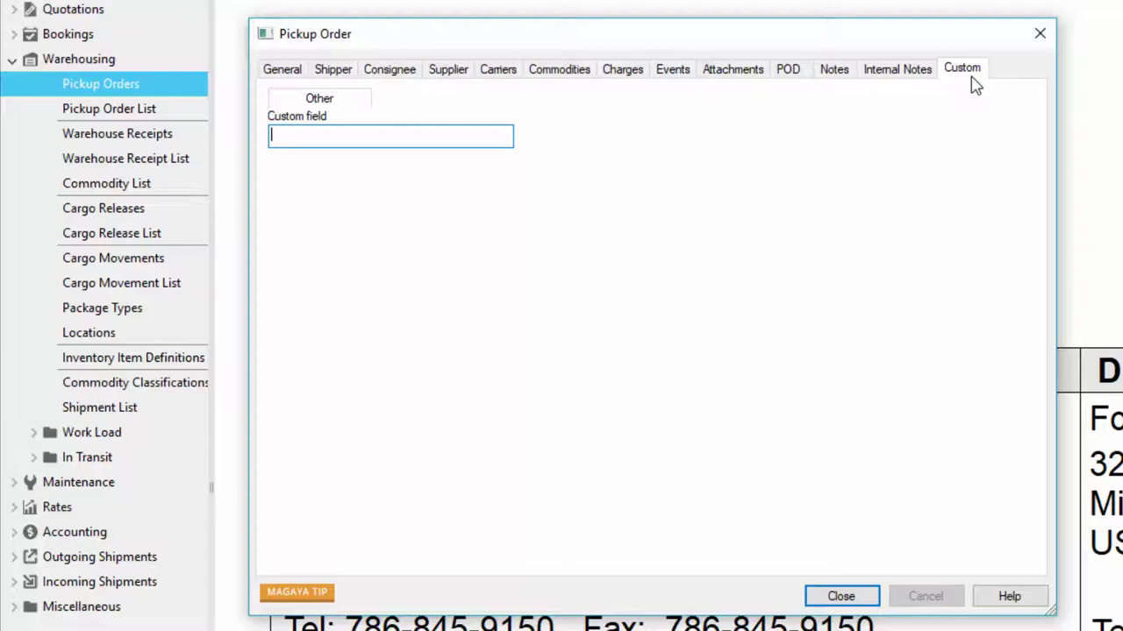
- Close the pickup order form and fit the whole PK-1005 document page with Zoom All
left_click(871, 601)
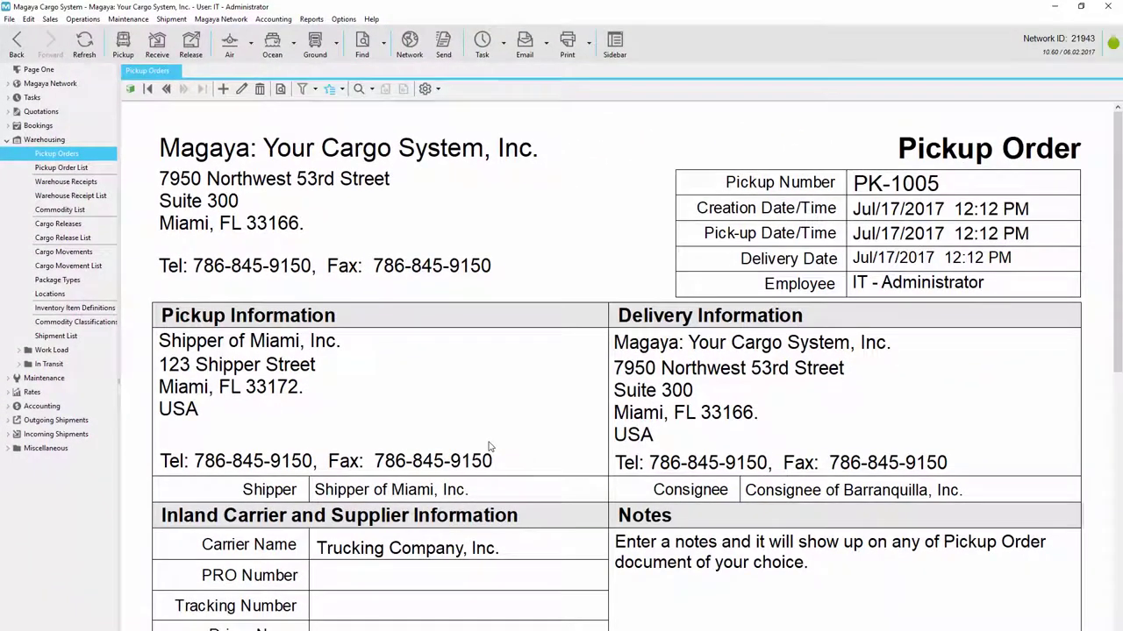
left_click(372, 88)
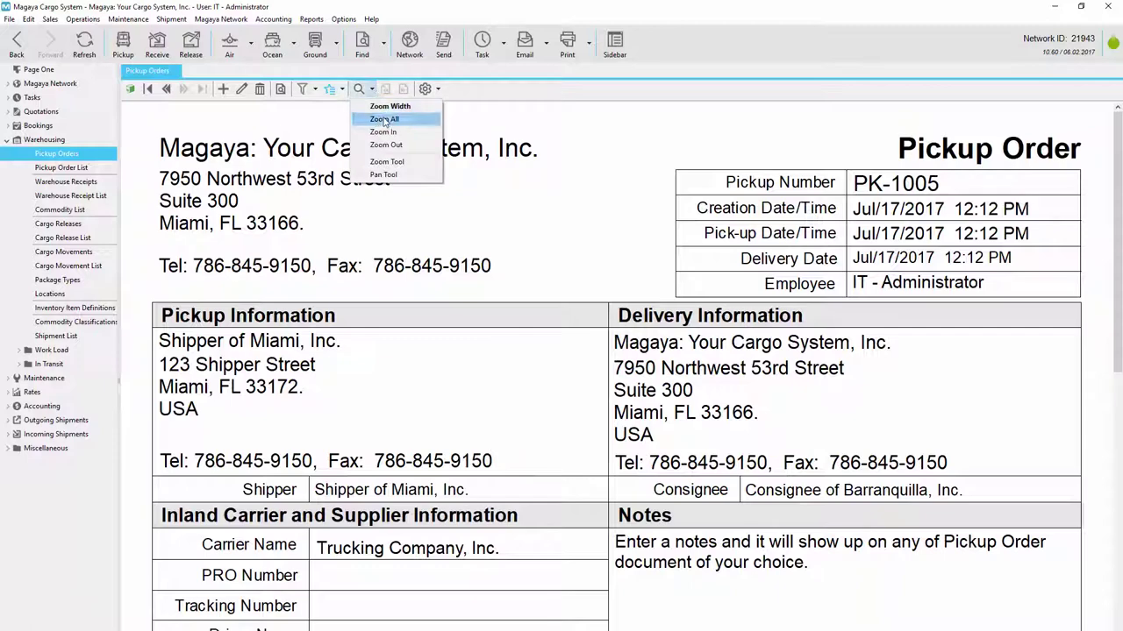
left_click(413, 121)
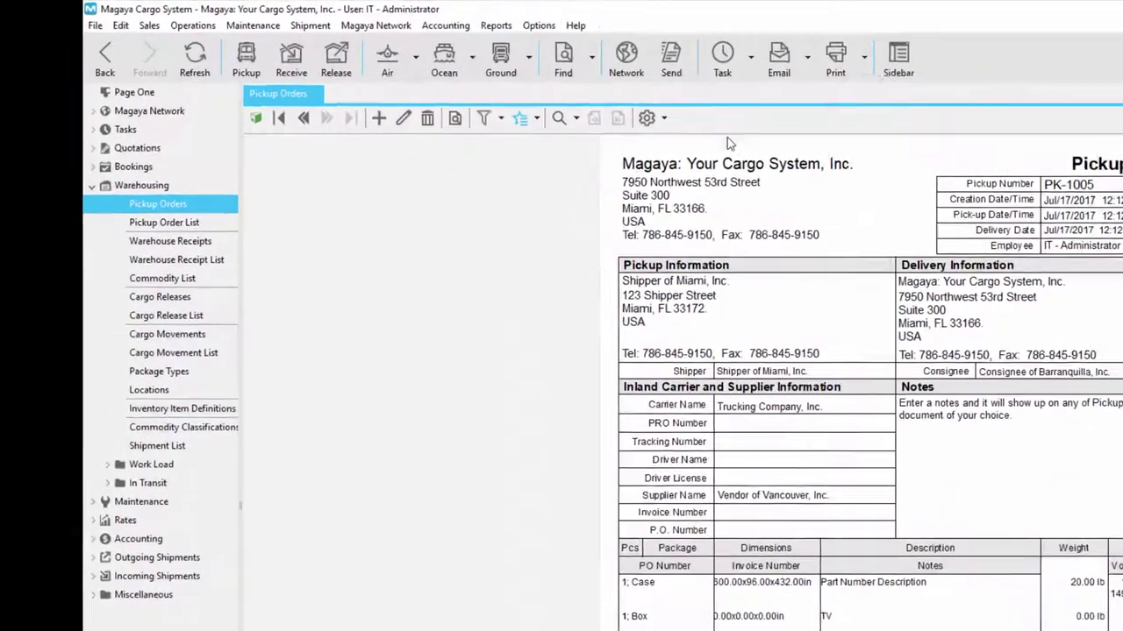
- Browse the document's Email, Print and Actions menus
left_click(548, 38)
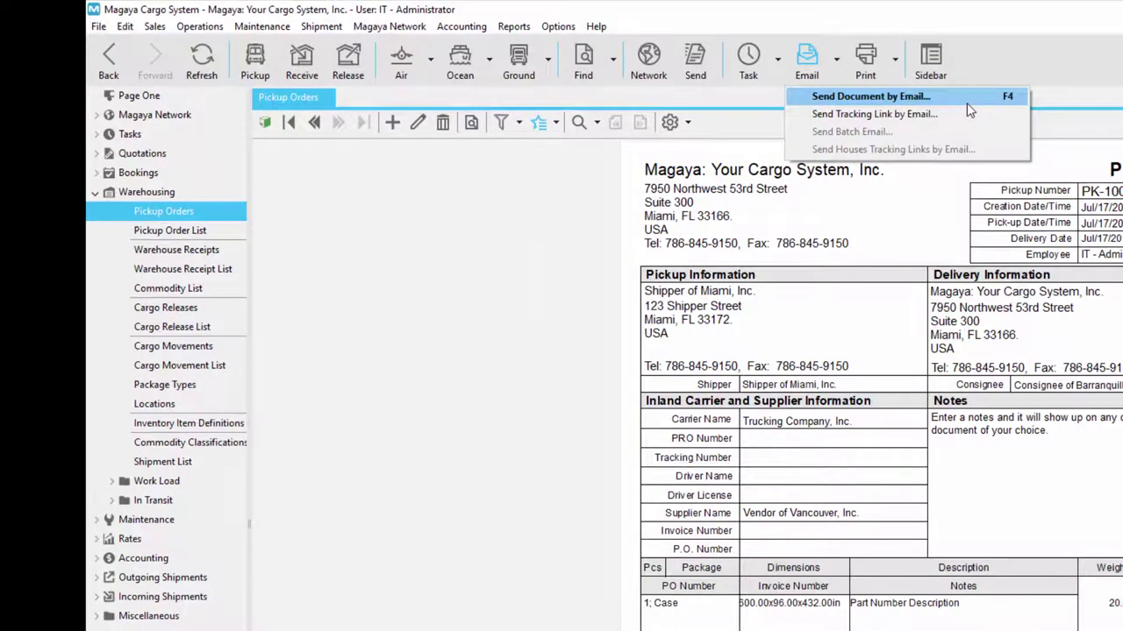
left_click(894, 58)
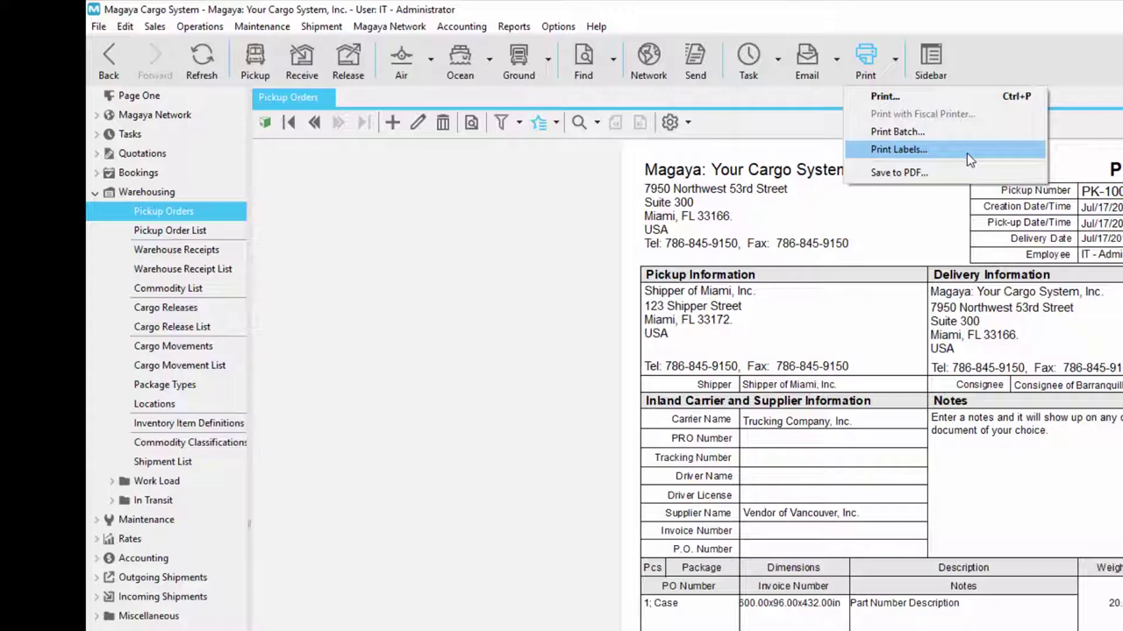
left_click(556, 124)
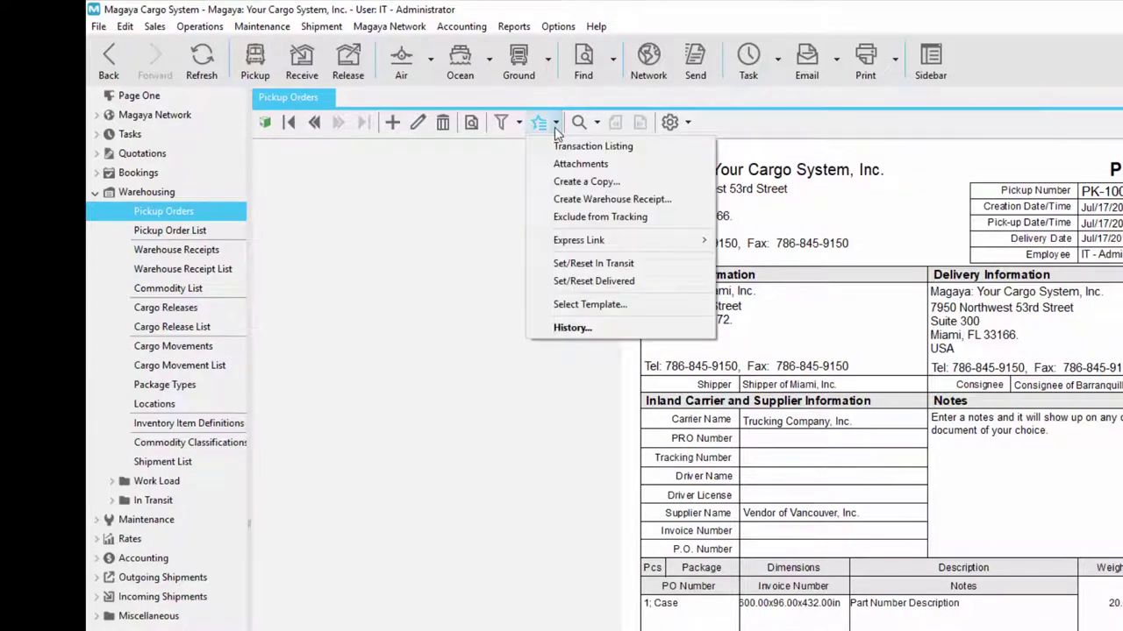
mouse_move(709, 245)
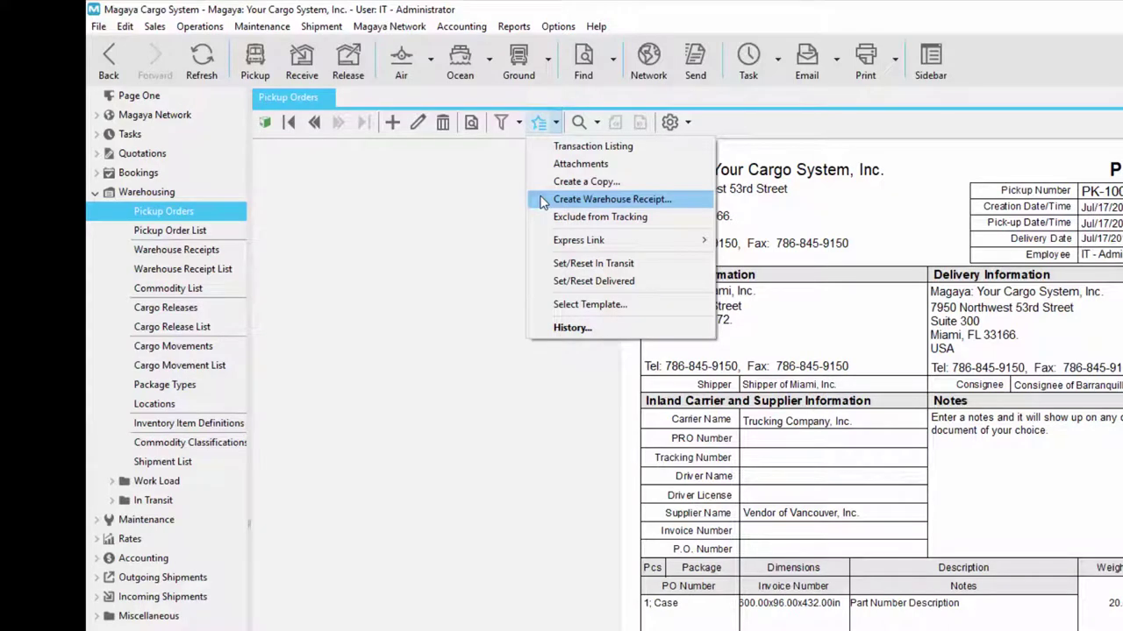
- Create a Delivery (Final Mile) task for PK-1005, then go to the Pickup Order List
left_click(541, 287)
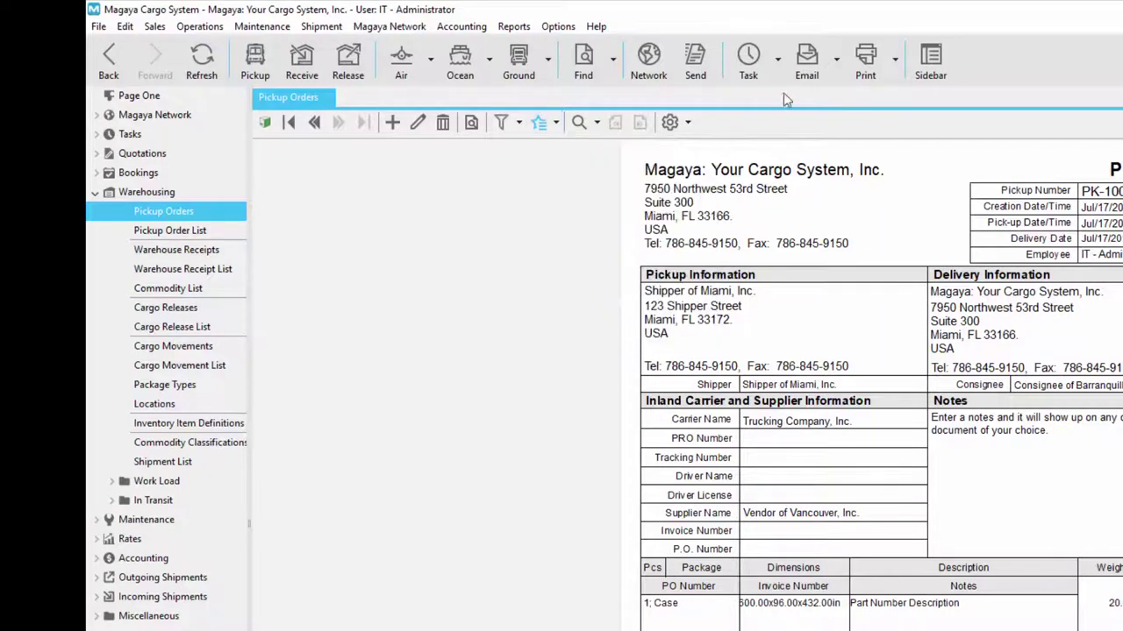
left_click(779, 79)
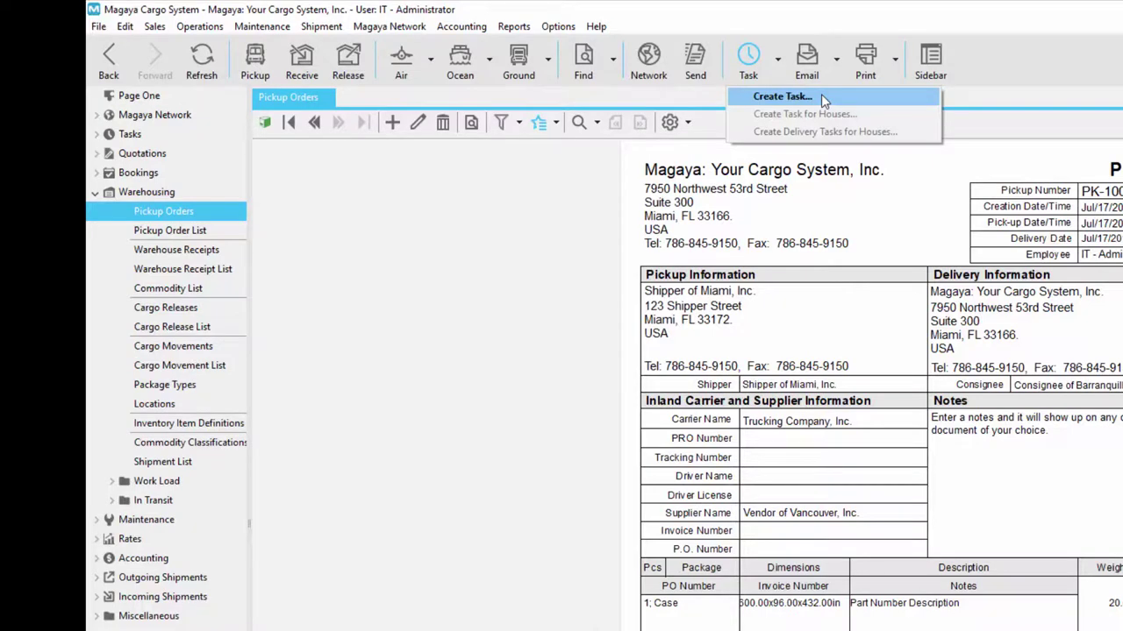
left_click(821, 94)
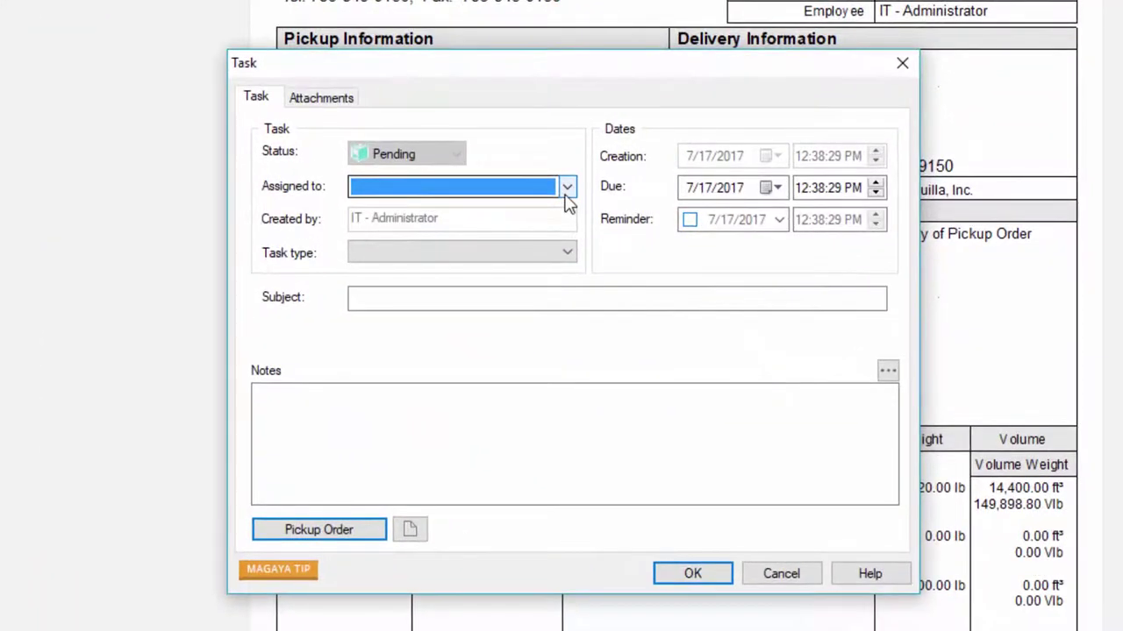
left_click(568, 253)
left_click(553, 274)
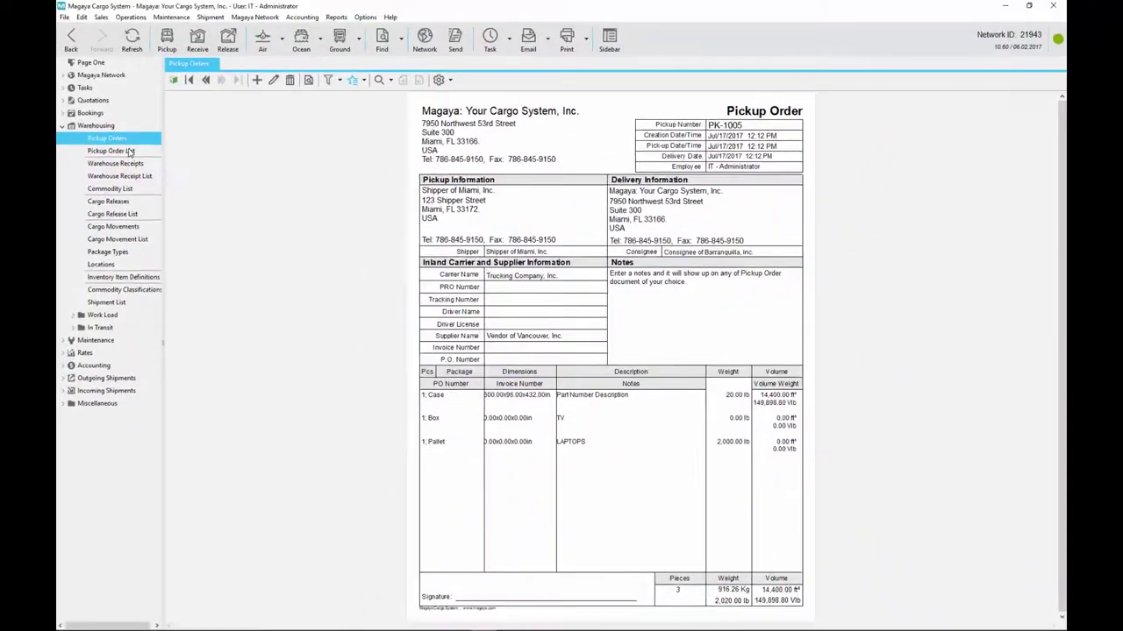
left_click(111, 151)
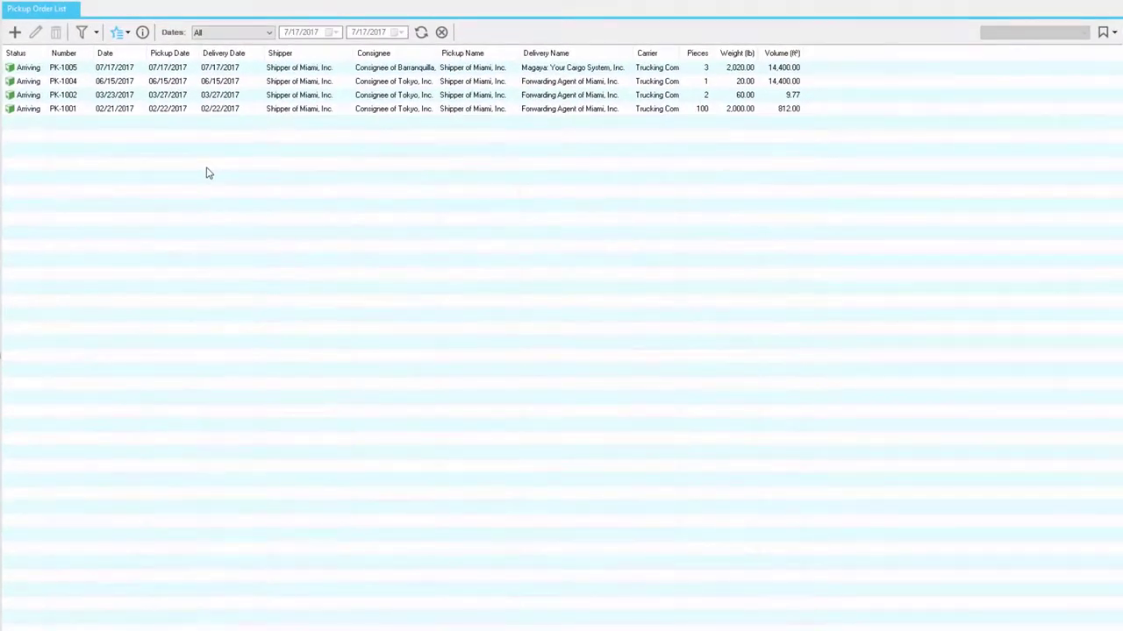
key("Down")
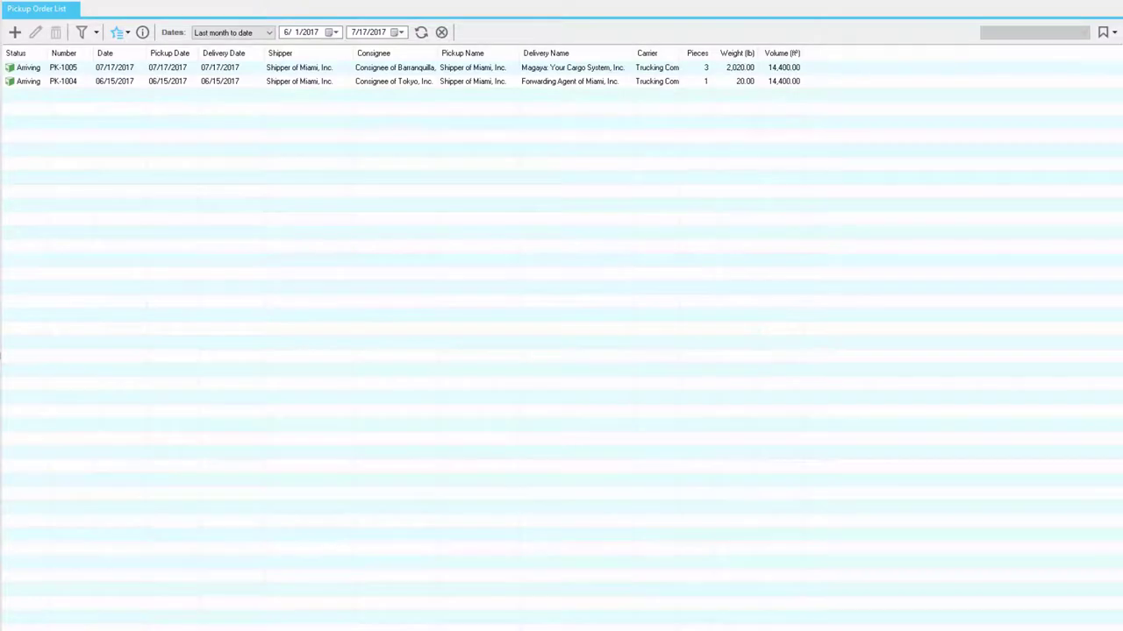
key("Up")
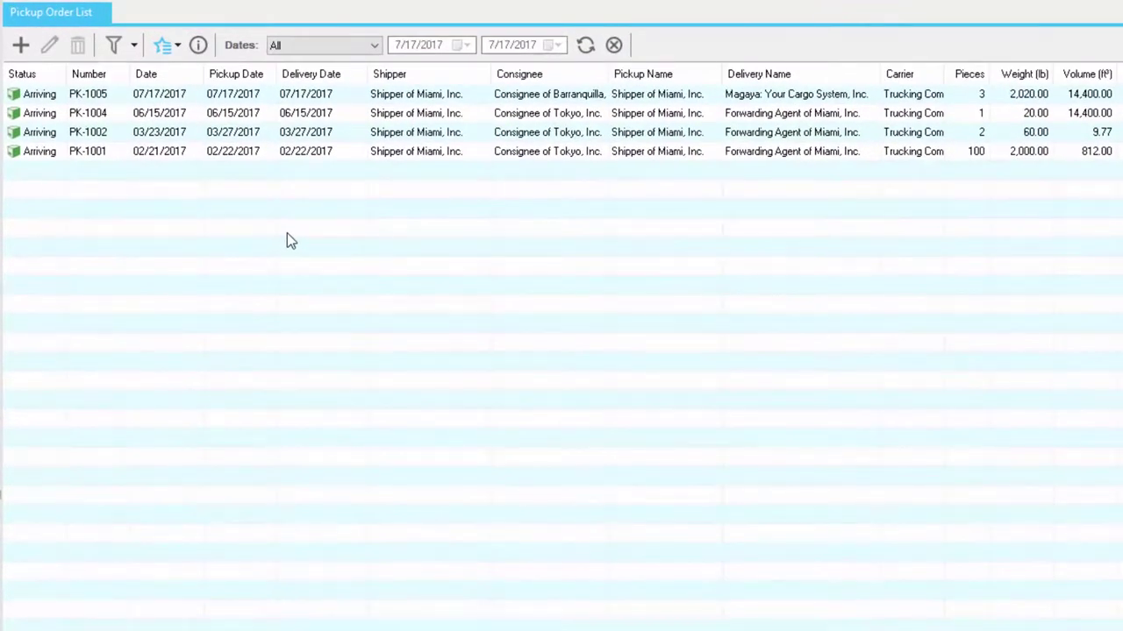
left_click(174, 48)
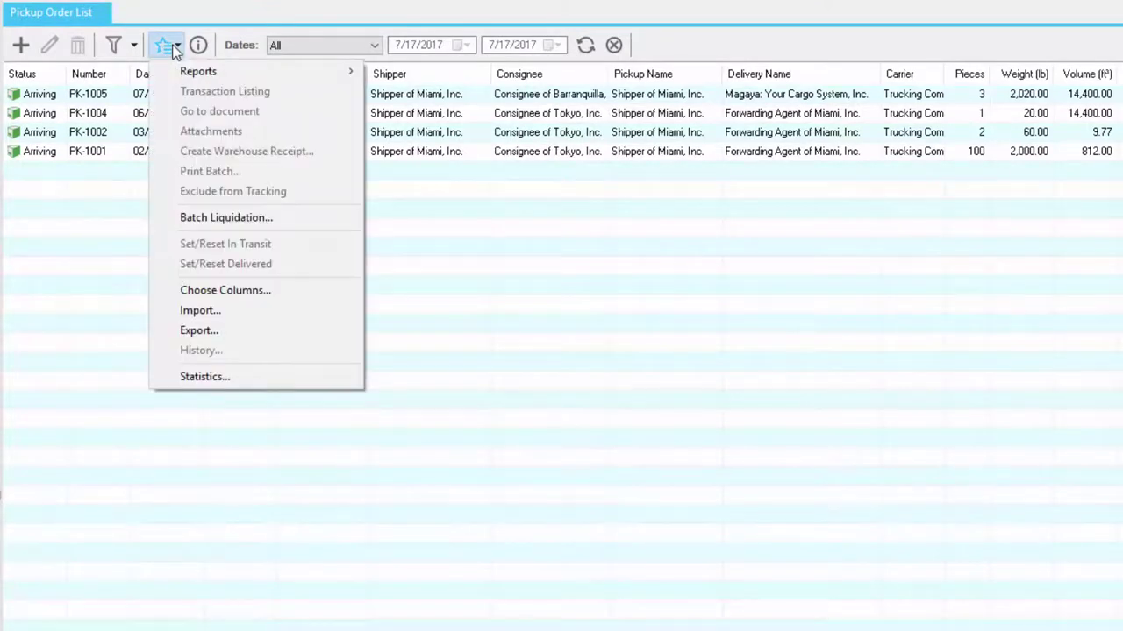
left_click(330, 289)
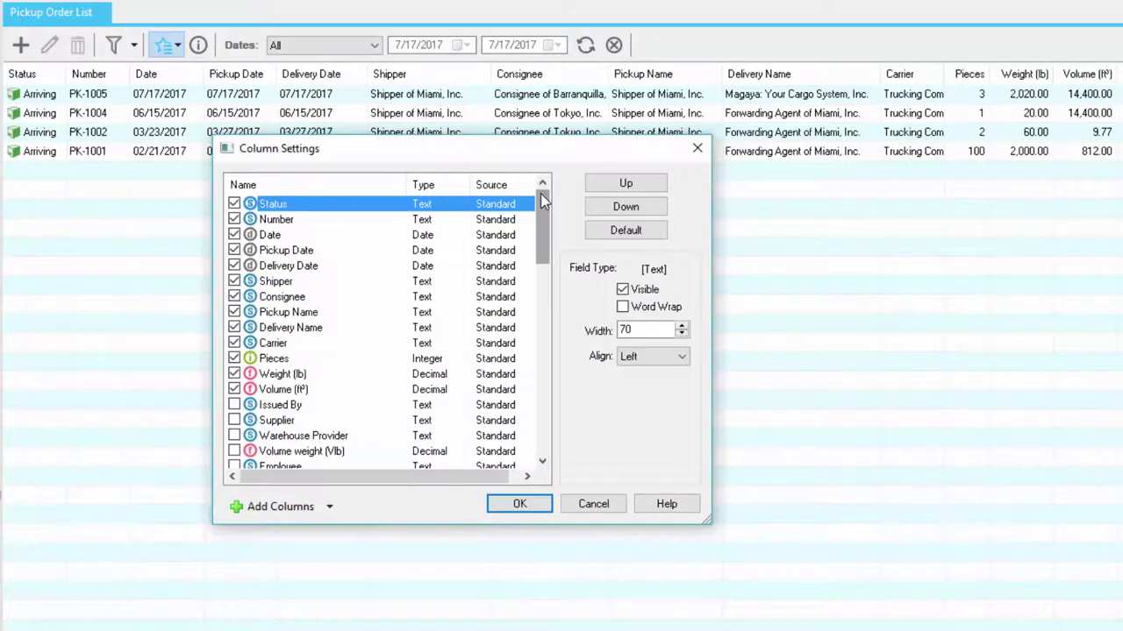
key("Escape")
left_click(285, 48)
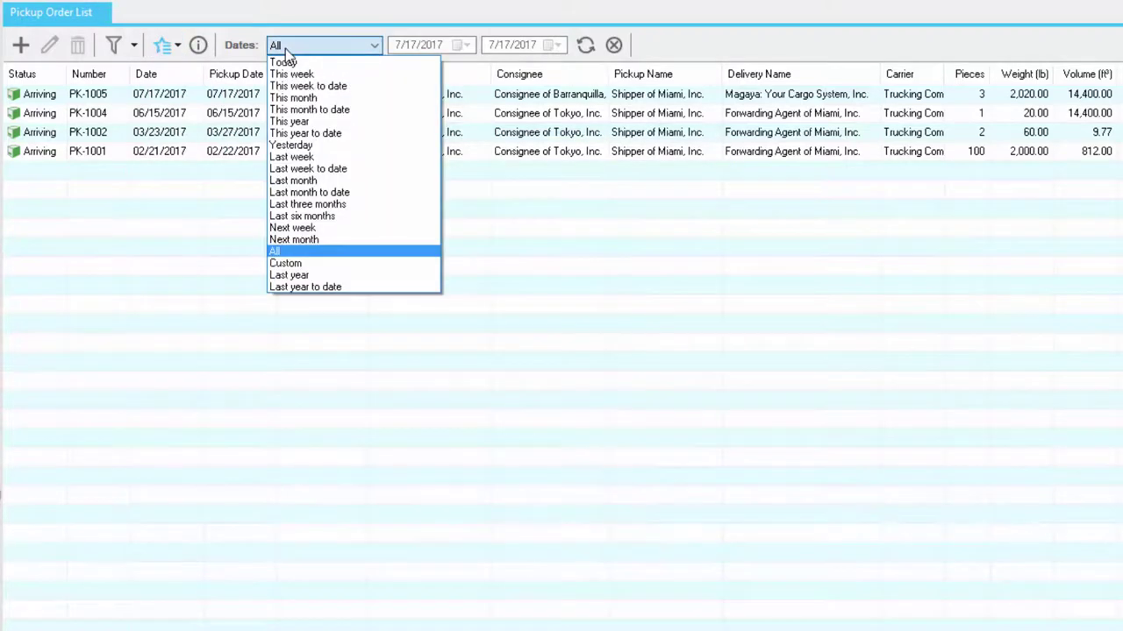
left_click(285, 49)
left_click(137, 45)
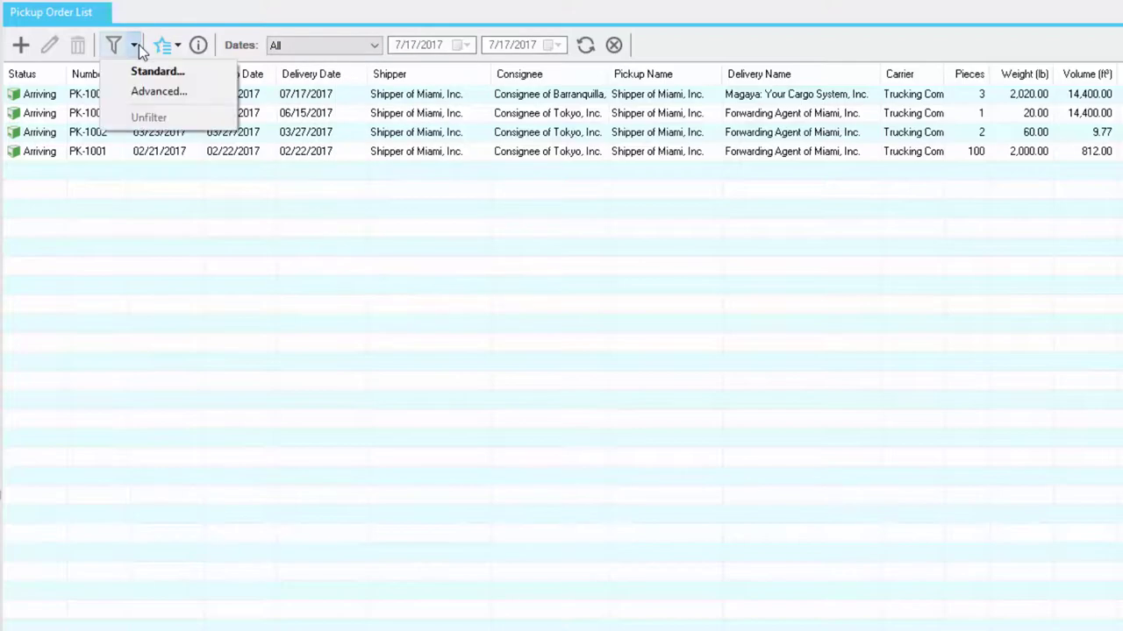
left_click(211, 89)
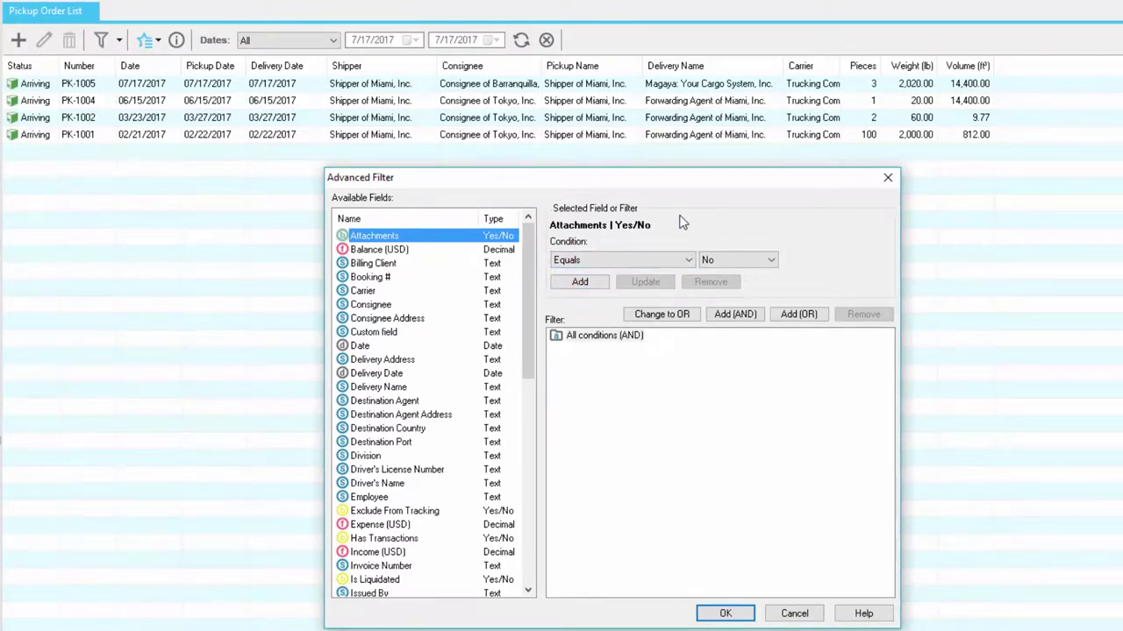
- Save the current list layout as a new view, correcting its name to 'Pickup Orders'
left_click(1101, 47)
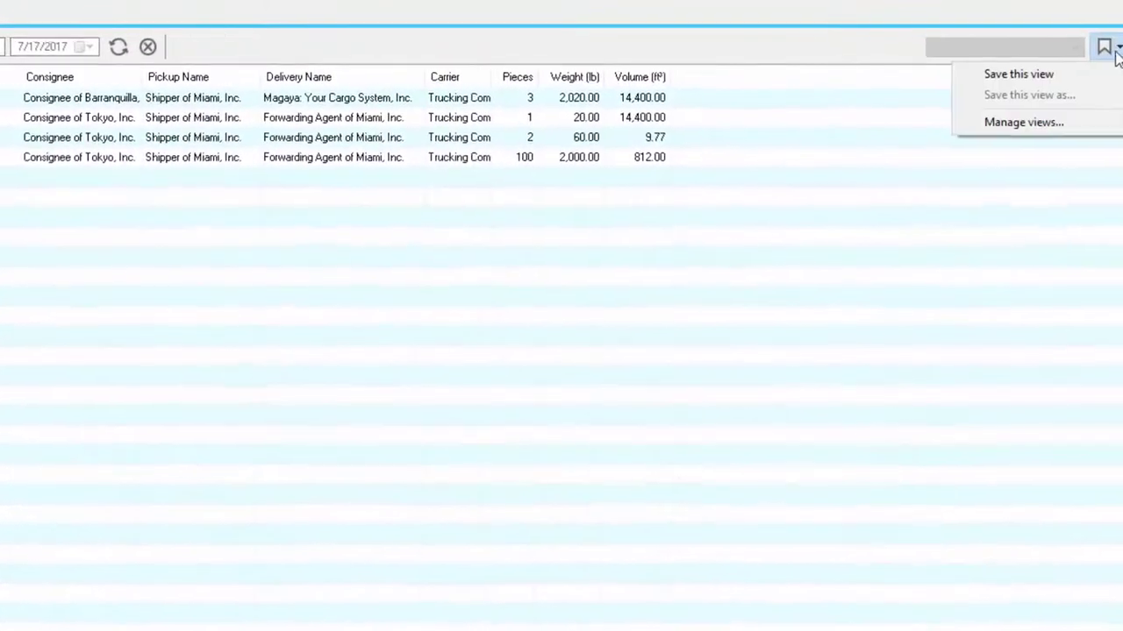
left_click(1107, 77)
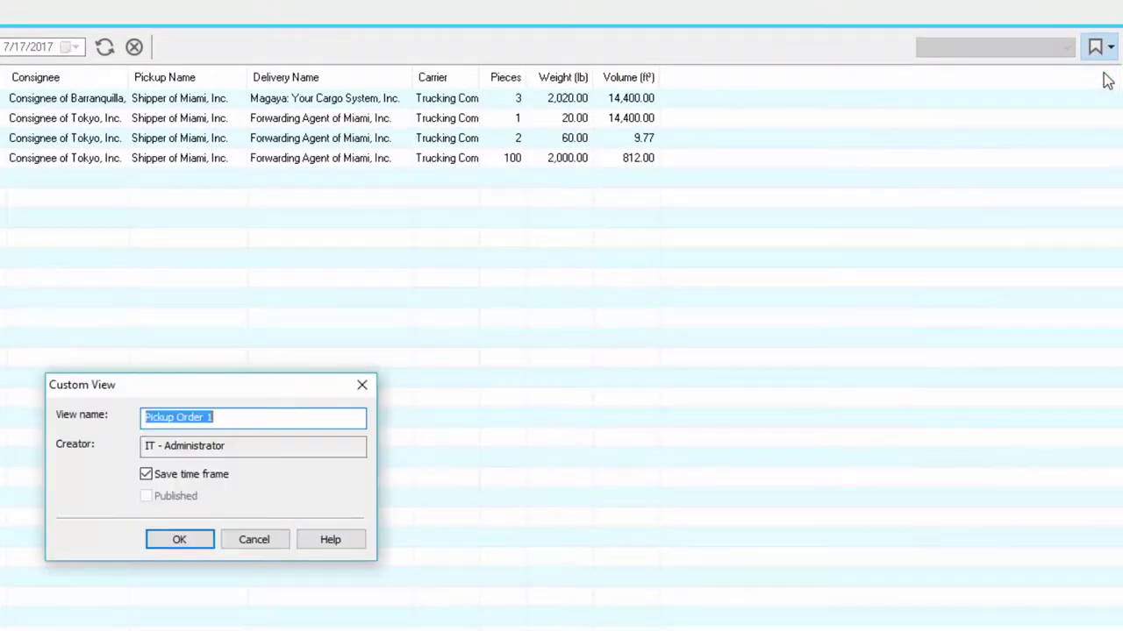
left_click(351, 418)
key("BackSpace")
key("BackSpace")
key("BackSpace")
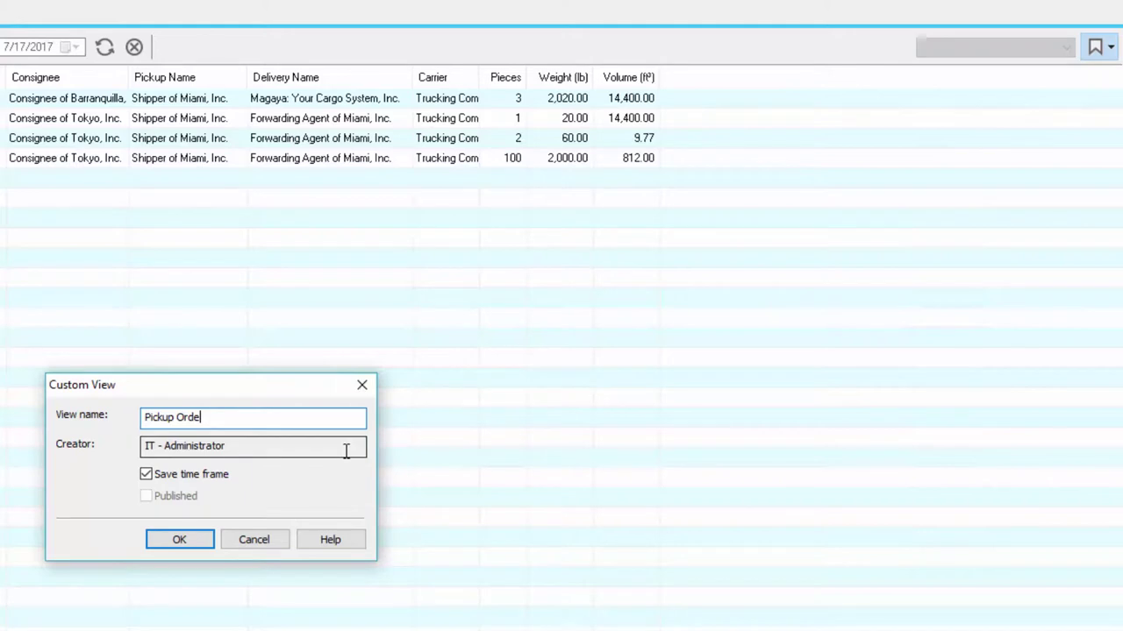
type("rs")
key("Return")
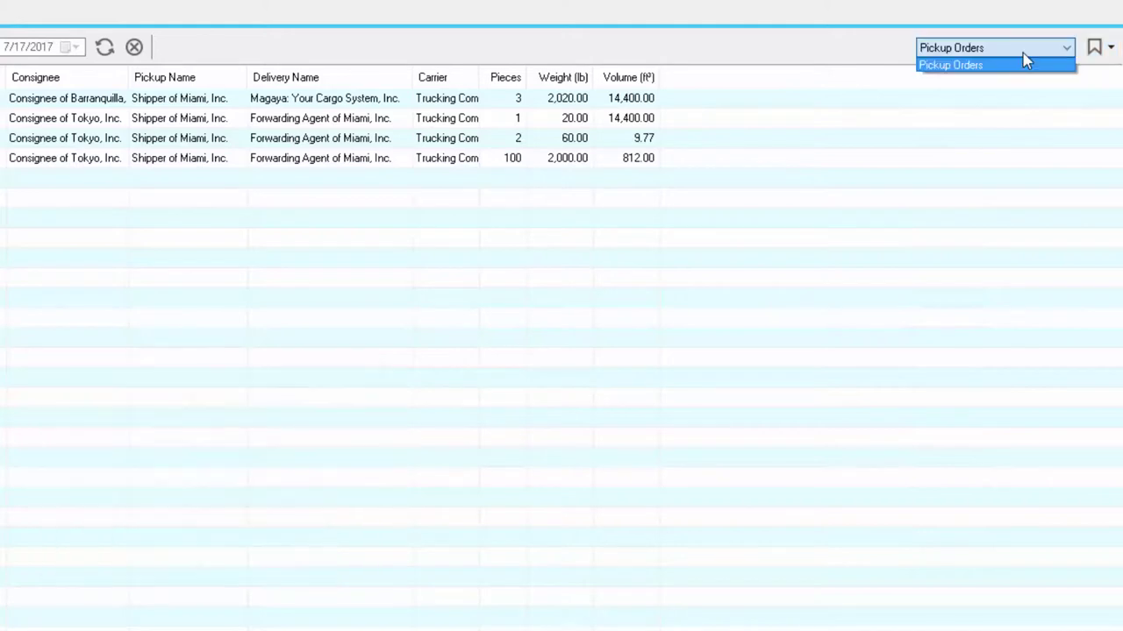